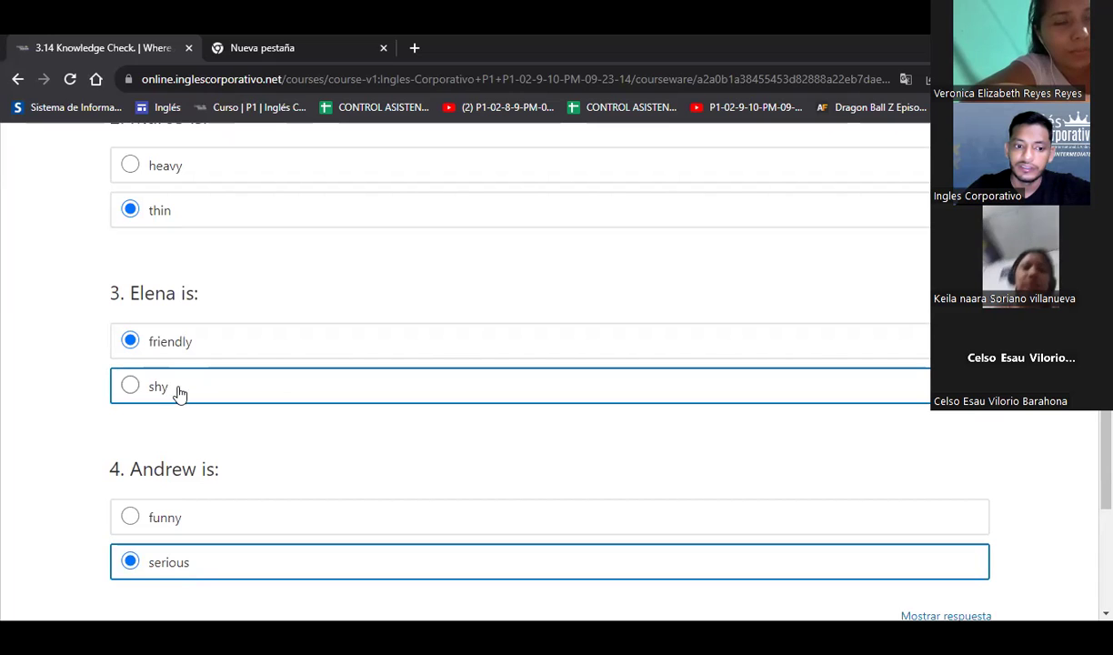
- Review the selected adjectives in the 3.14 Knowledge Check and submit the answers for grading
scroll(513, 364, up, 5)
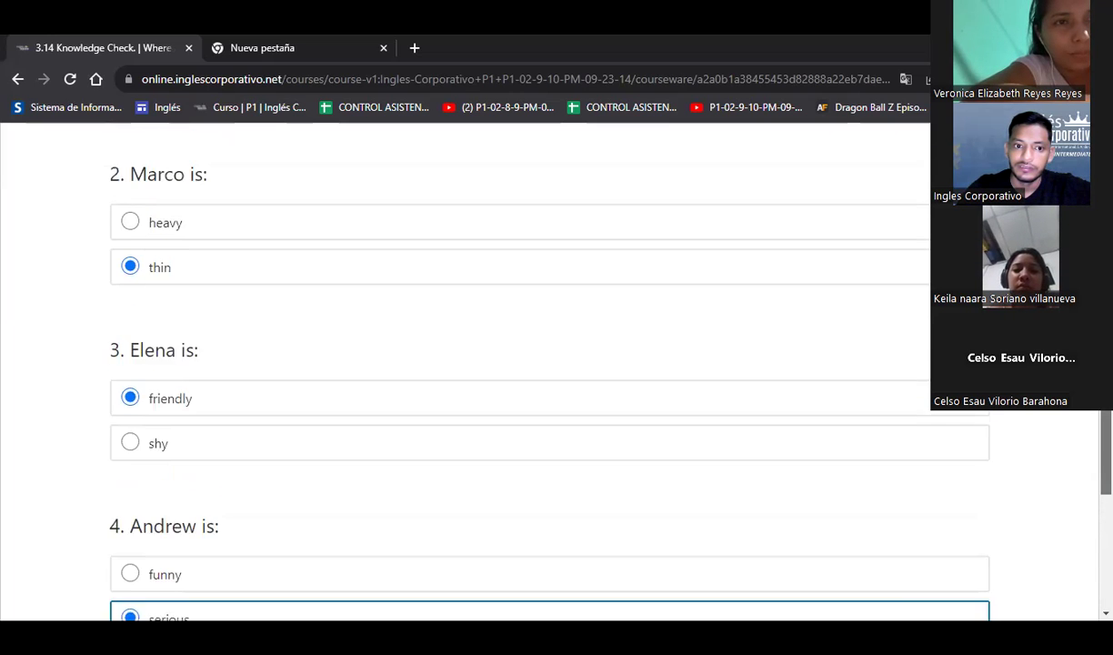
scroll(514, 364, up, 5)
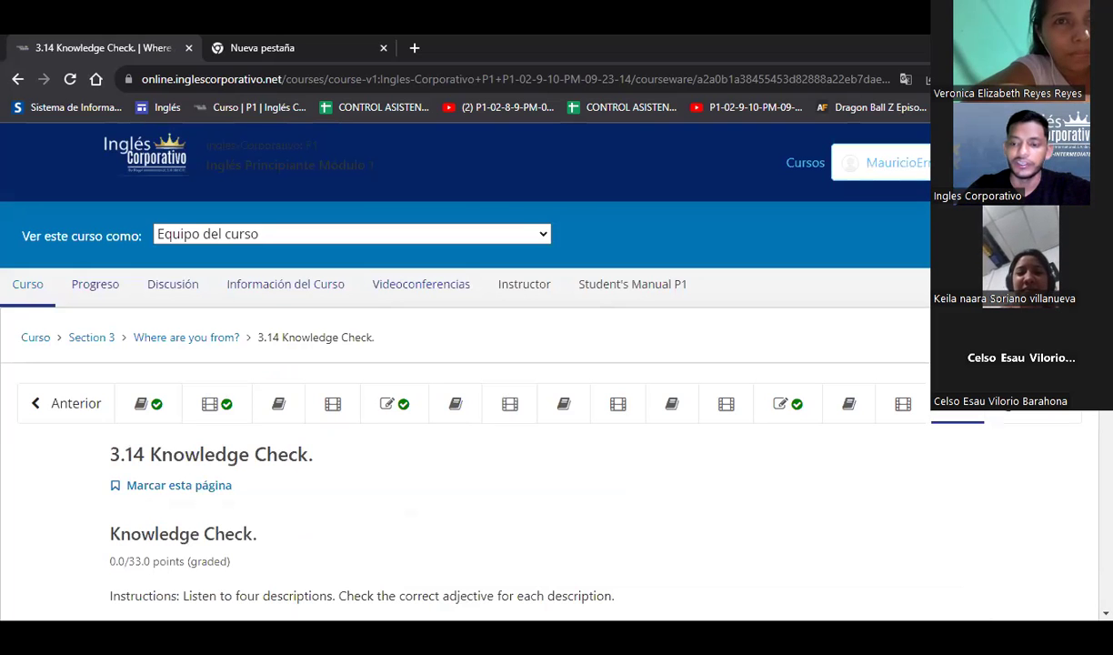
scroll(514, 364, down, 4)
scroll(259, 321, up, 3)
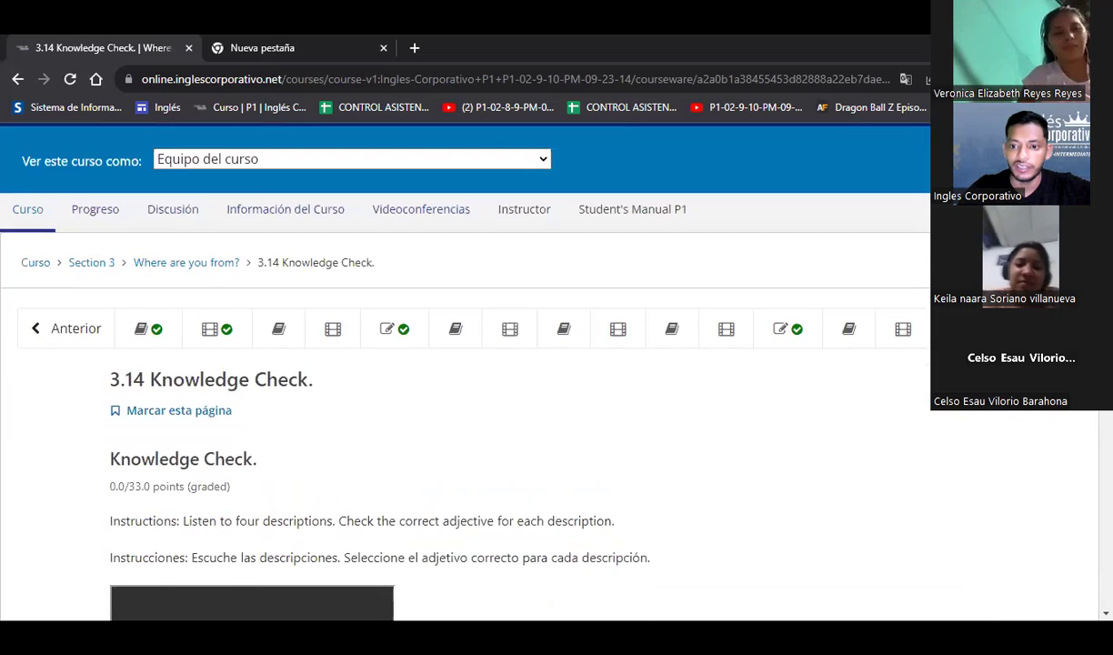
scroll(260, 322, down, 15)
click(175, 296)
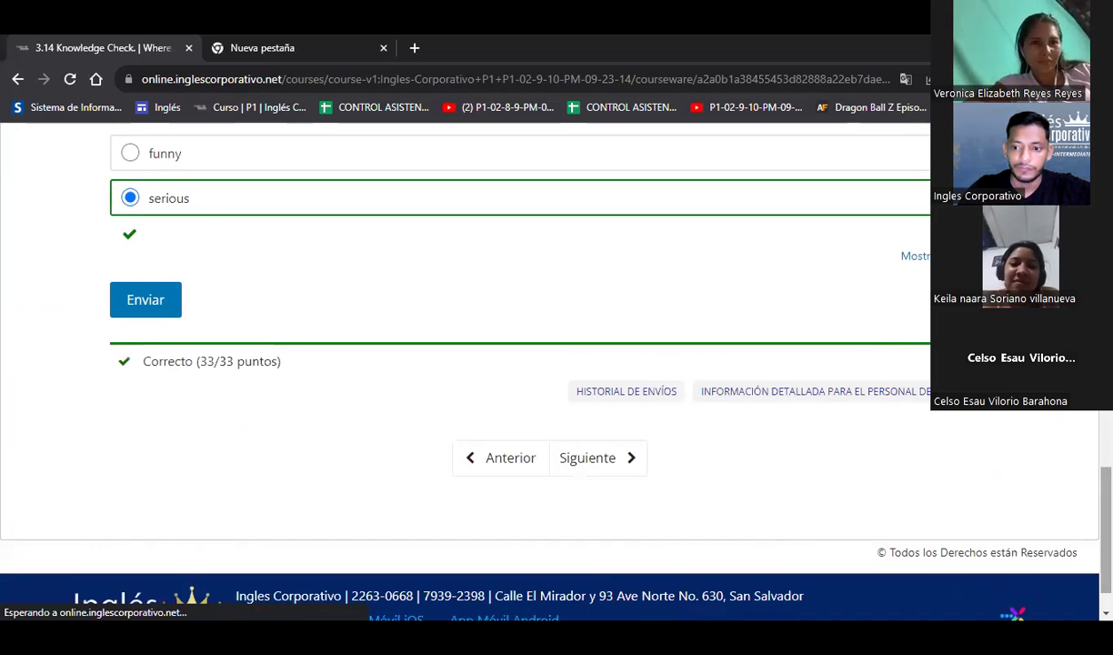
- Leave the Knowledge Check for the Section 3 outline and open its Midterm exam
scroll(446, 364, up, 18)
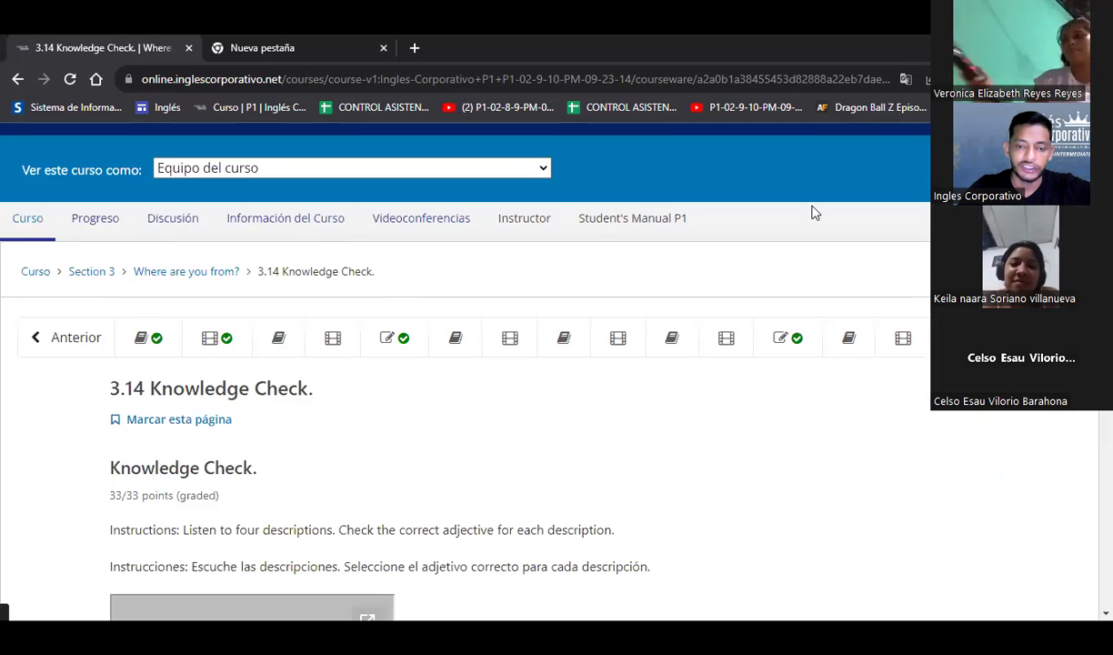
click(91, 271)
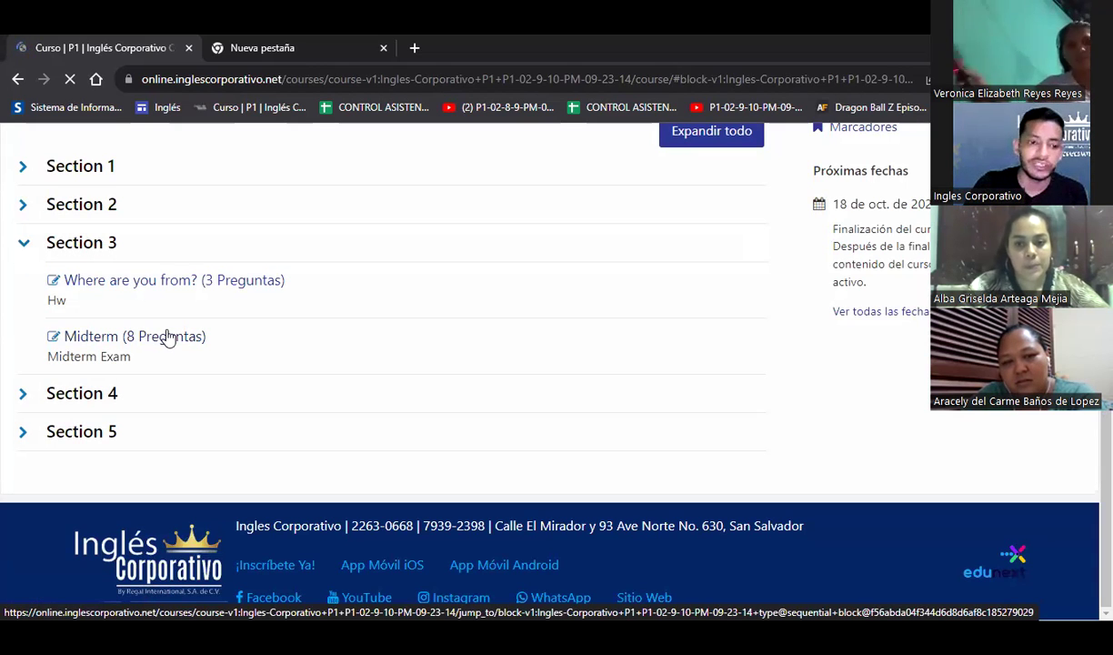
click(168, 337)
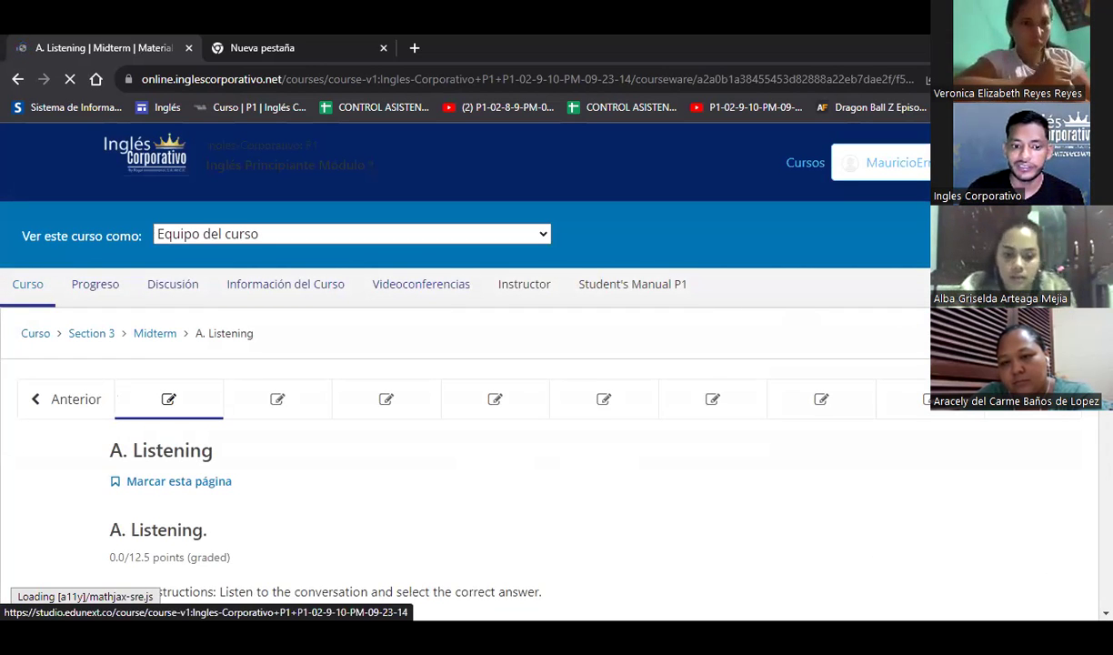
- Examine the instructions, audio player and multiple-choice questions of Midterm part A, Listening
scroll(509, 409, down, 7)
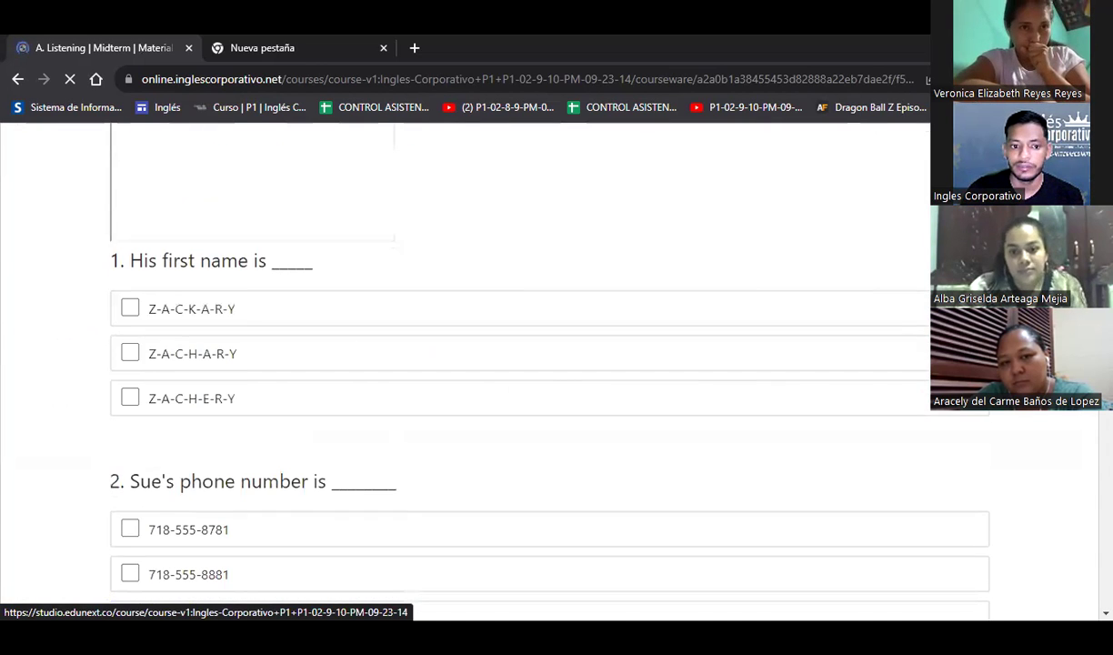
scroll(509, 364, down, 10)
scroll(509, 364, up, 4)
scroll(370, 312, up, 10)
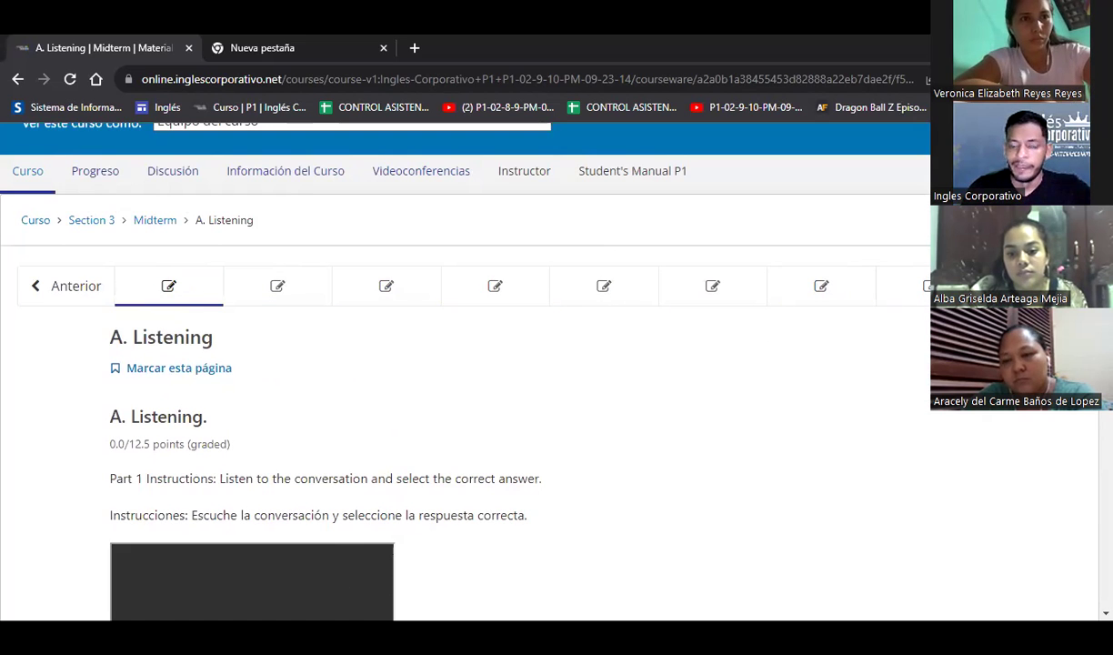
scroll(126, 413, down, 3)
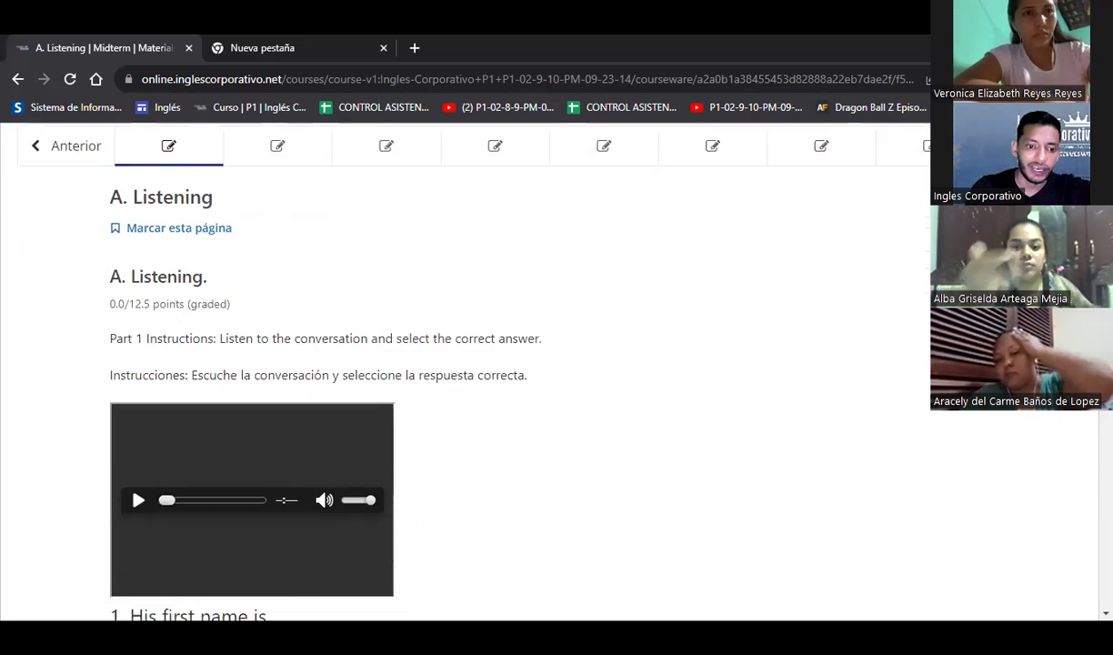
scroll(126, 384, down, 5)
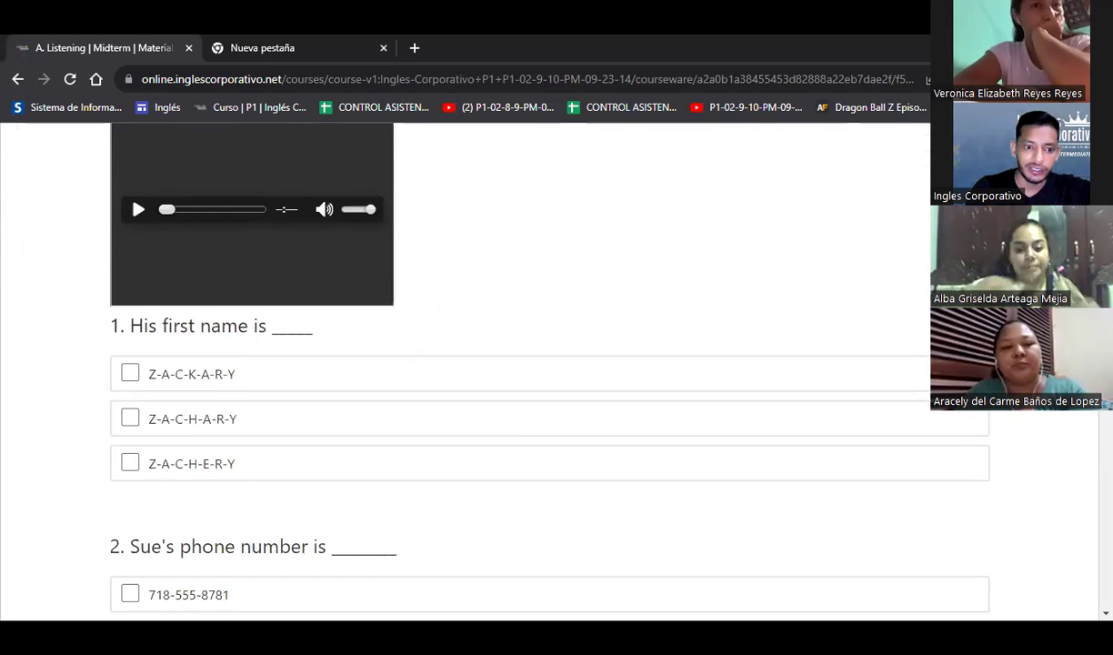
scroll(455, 364, down, 2)
scroll(454, 363, up, 10)
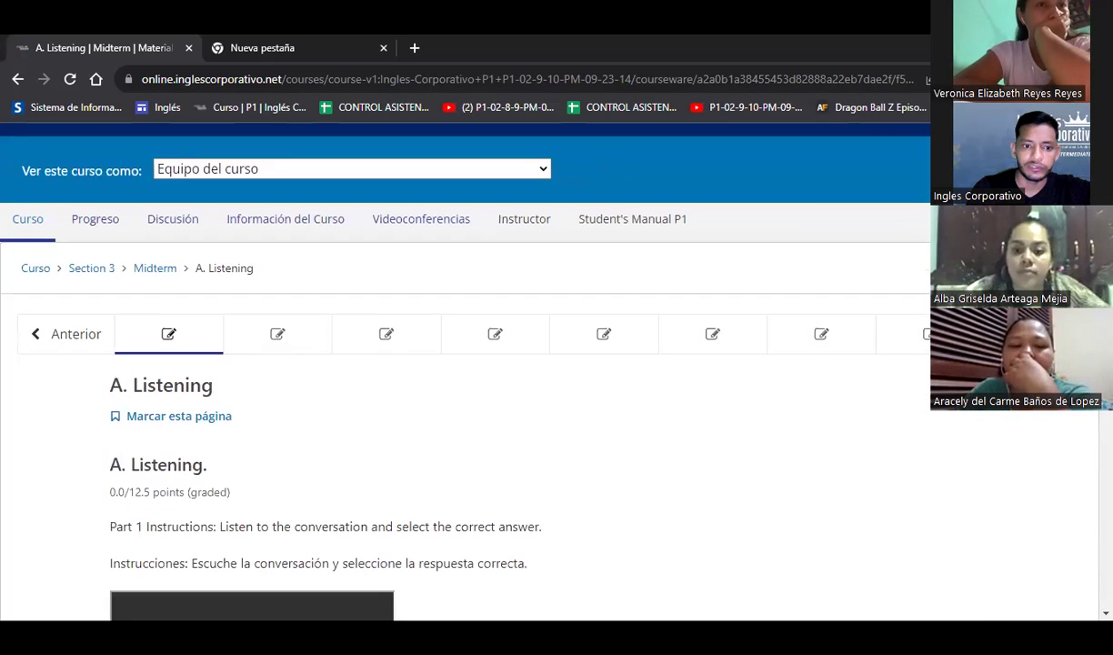
- Open Midterm part B, Complete the conversation, and answer question 1 with "Her"
click(309, 336)
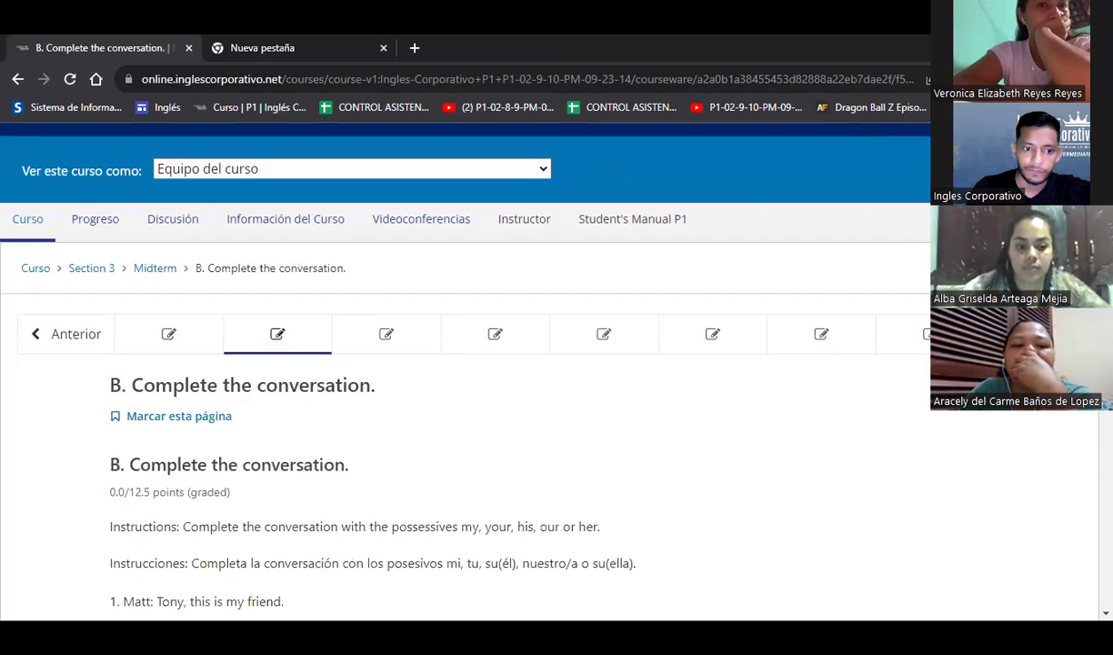
scroll(463, 274, down, 3)
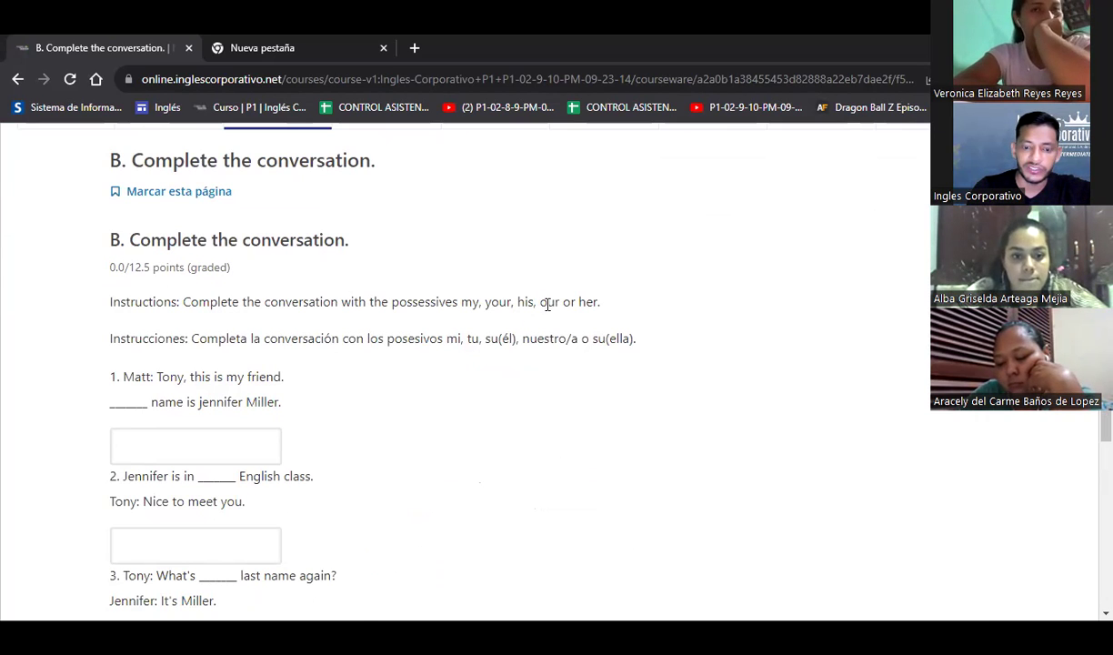
scroll(463, 363, up, 3)
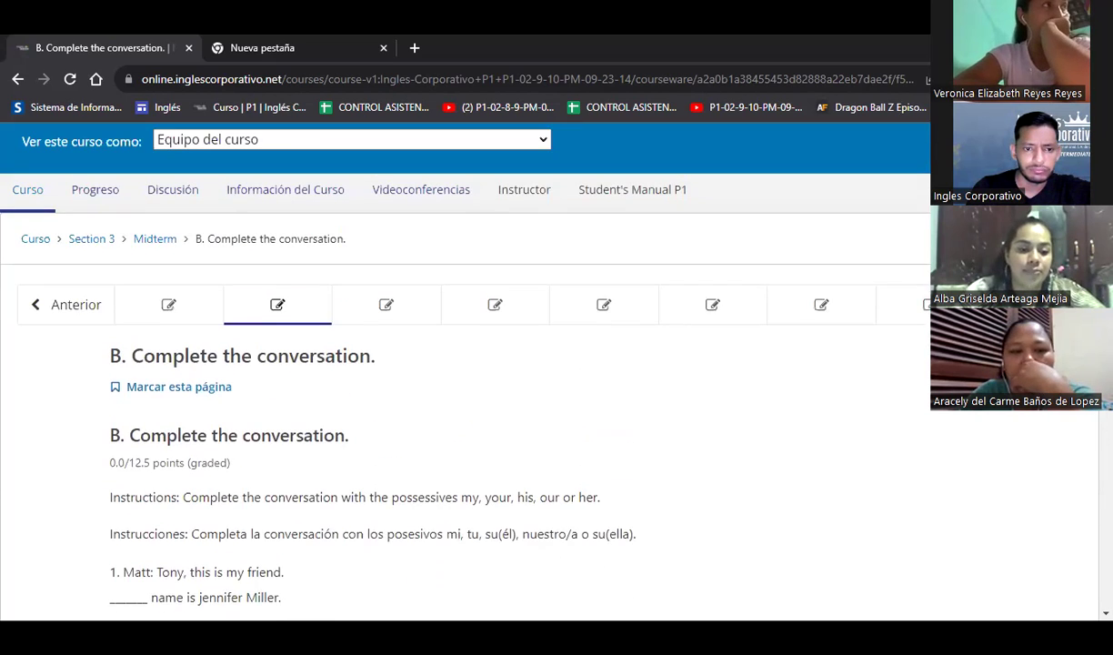
scroll(446, 364, down, 1)
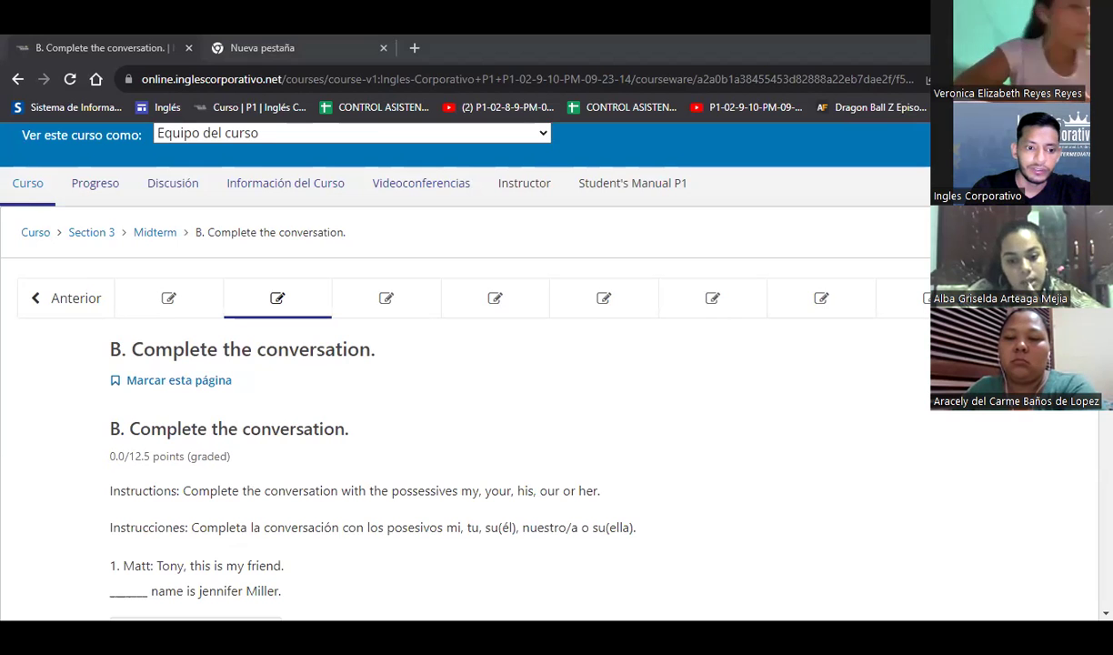
scroll(81, 565, down, 2)
scroll(82, 566, down, 2)
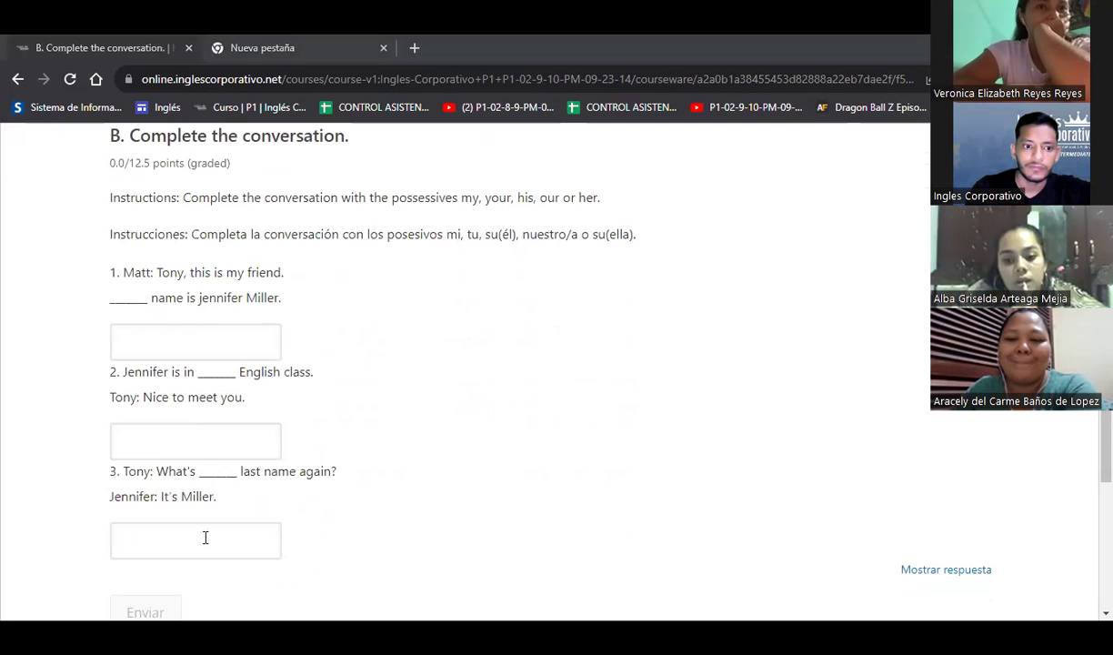
click(192, 338)
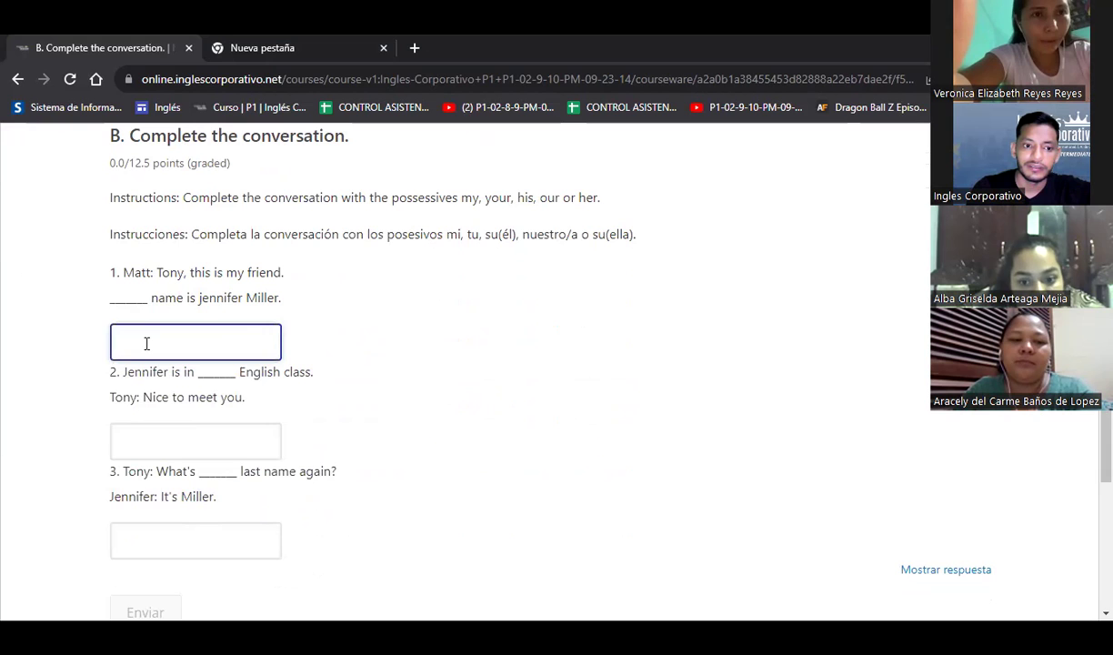
text(Her)
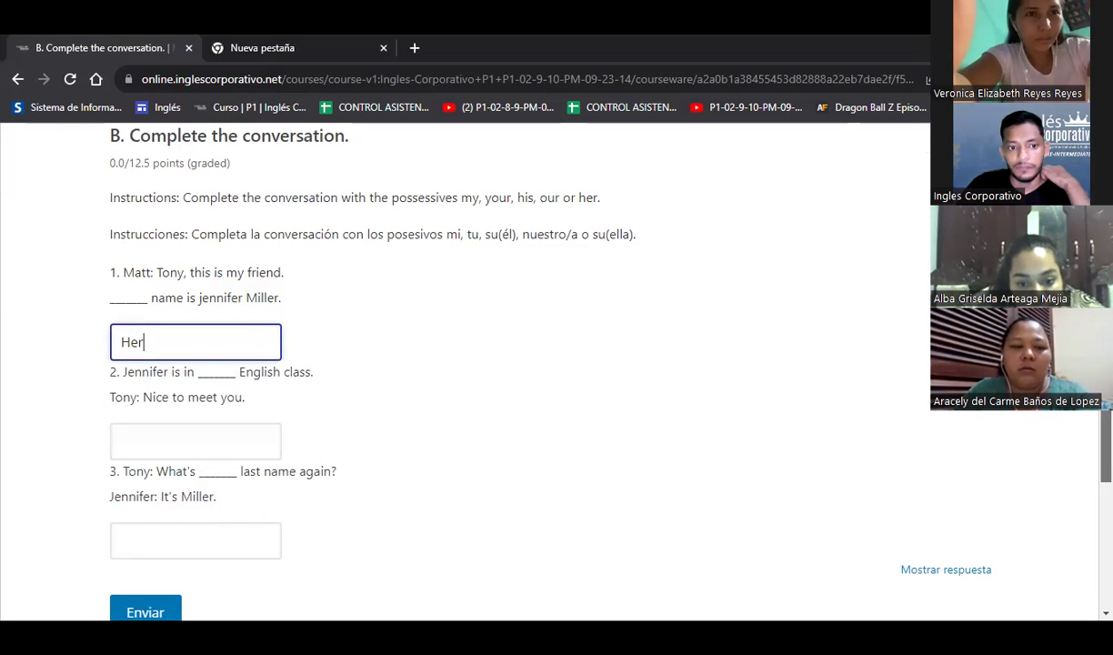
- Answer question 2 with "our" and question 3 with "your", and submit part B for grading
scroll(146, 342, down, 1)
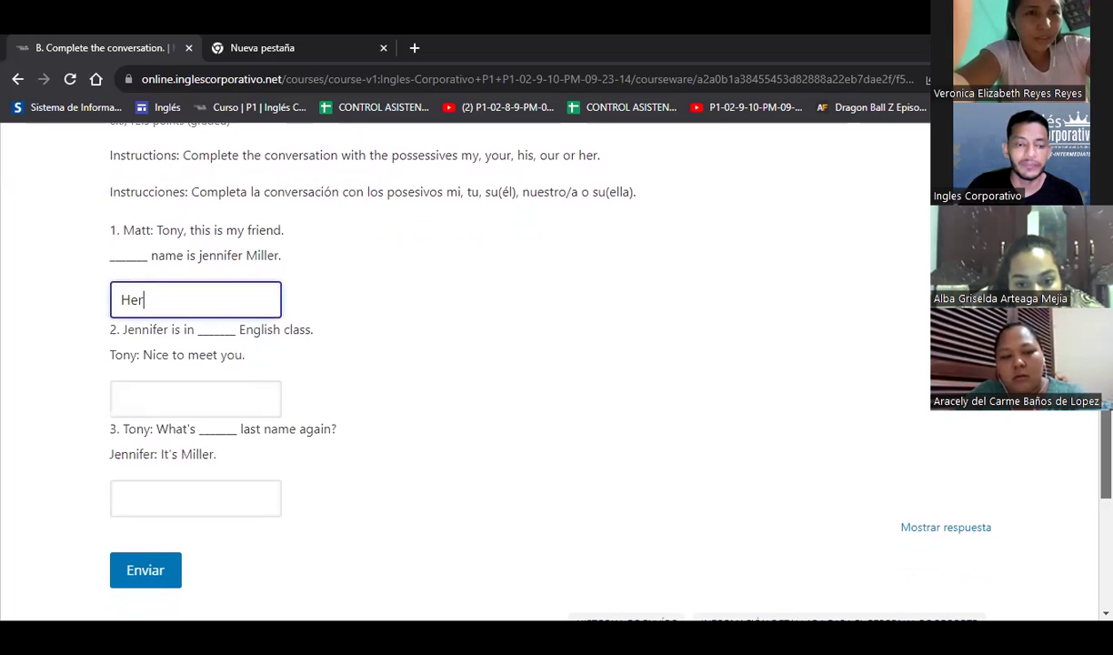
scroll(472, 246, down, 2)
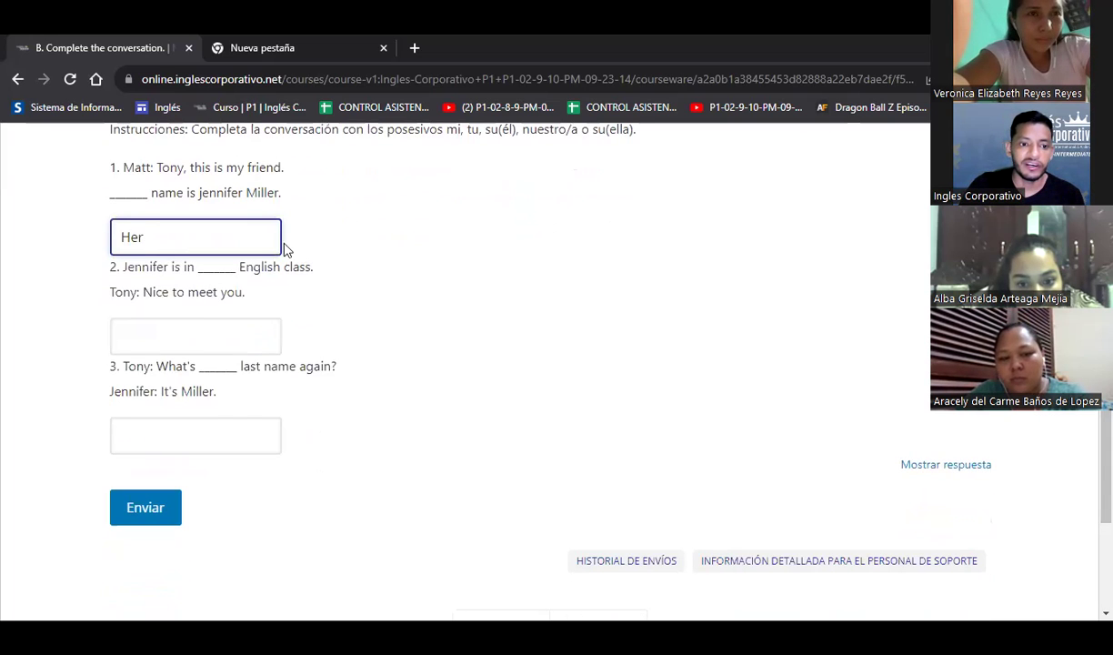
click(230, 338)
text(our)
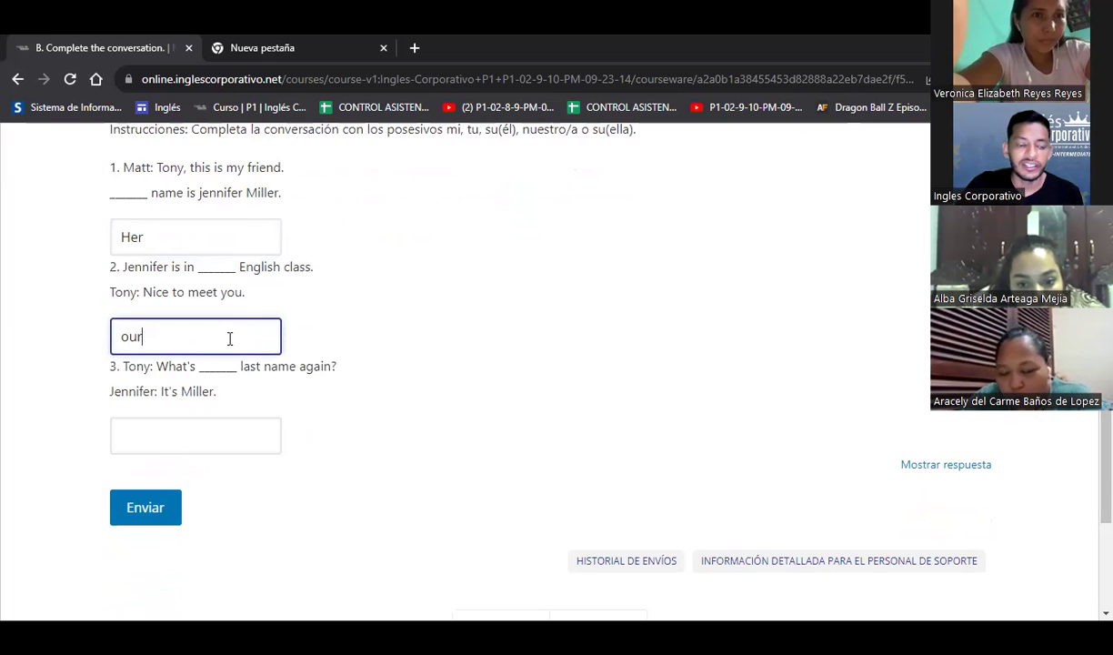
click(206, 435)
text(your)
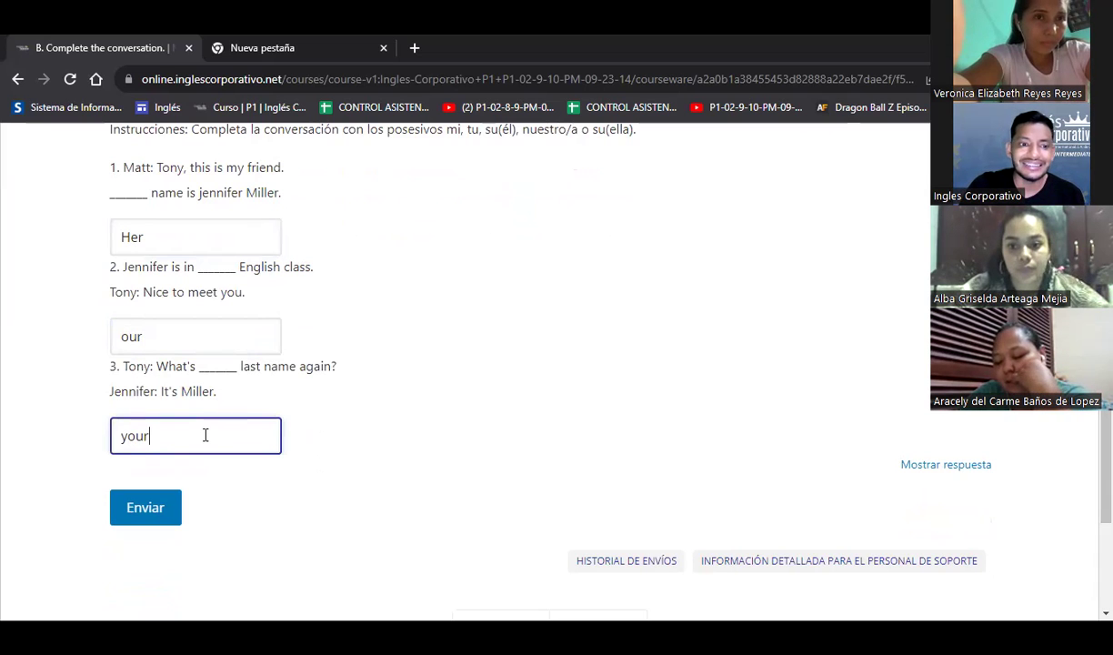
click(167, 498)
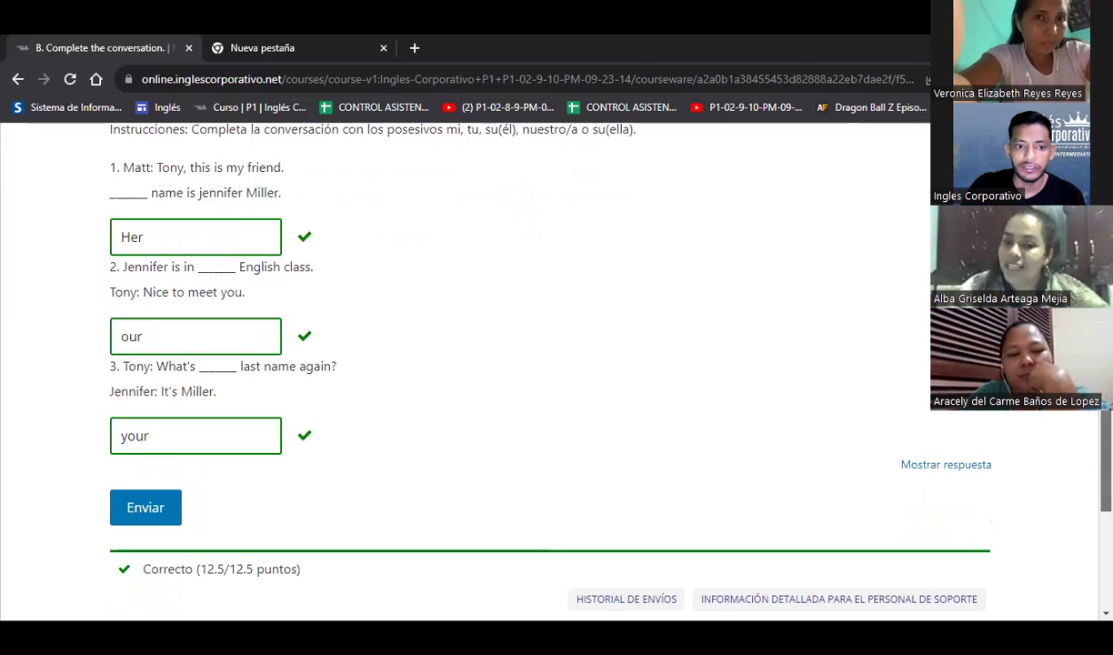
- Open Midterm part C, Complete the conversation, and fill the "Excuse me" blank with "are"
scroll(537, 440, up, 2)
scroll(536, 364, down, 1)
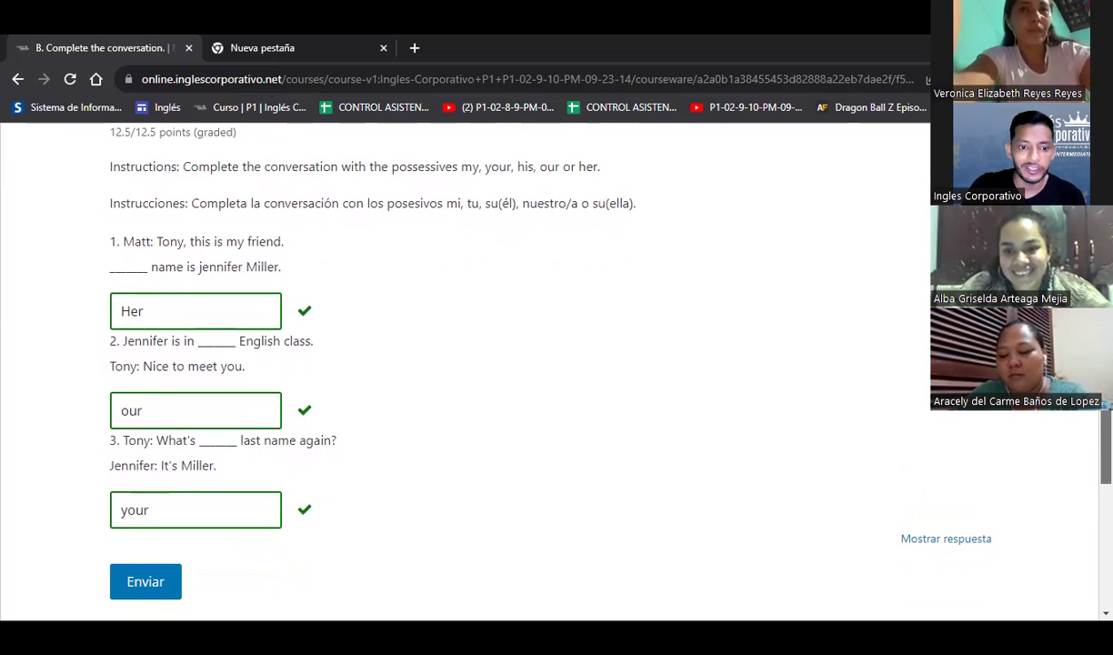
scroll(388, 329, up, 4)
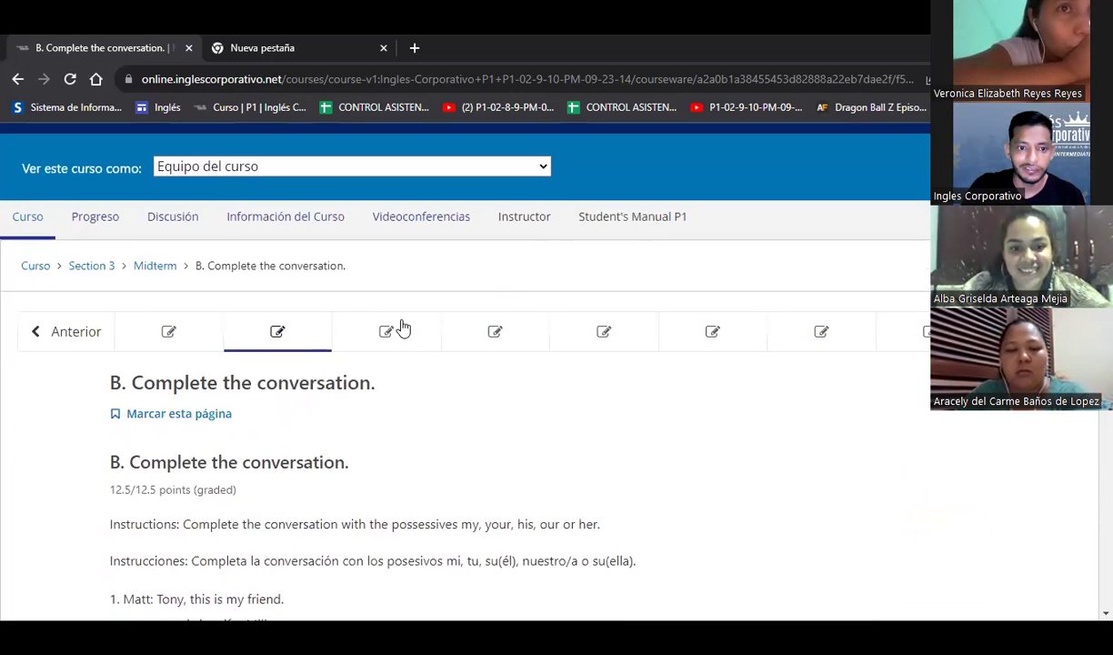
click(387, 332)
scroll(446, 364, down, 3)
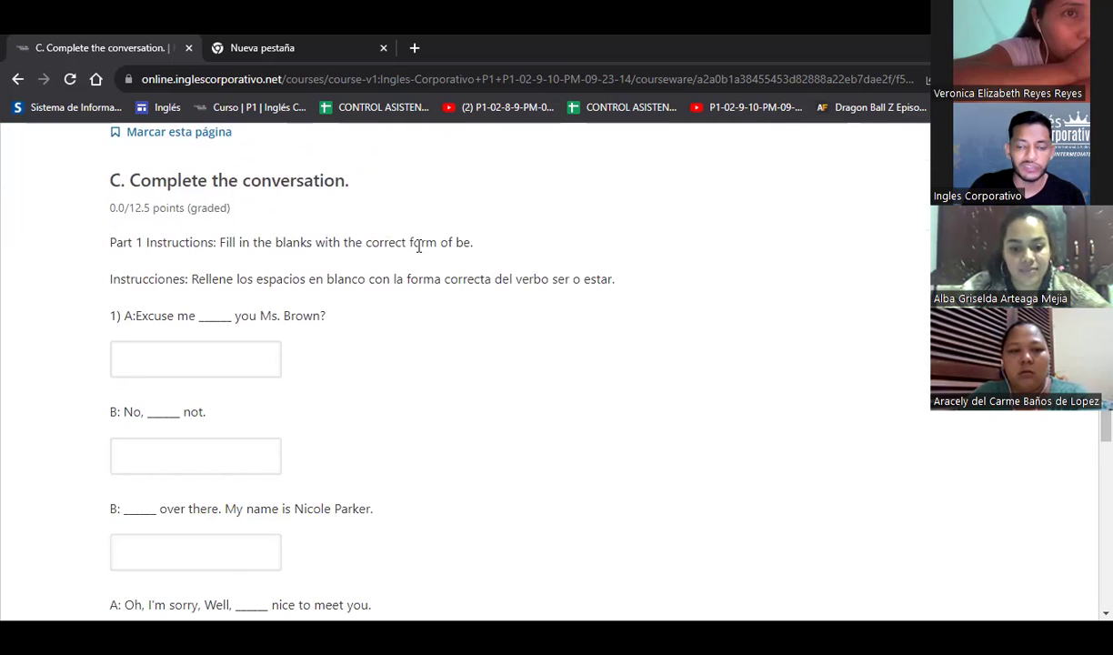
scroll(1106, 426, down, 1)
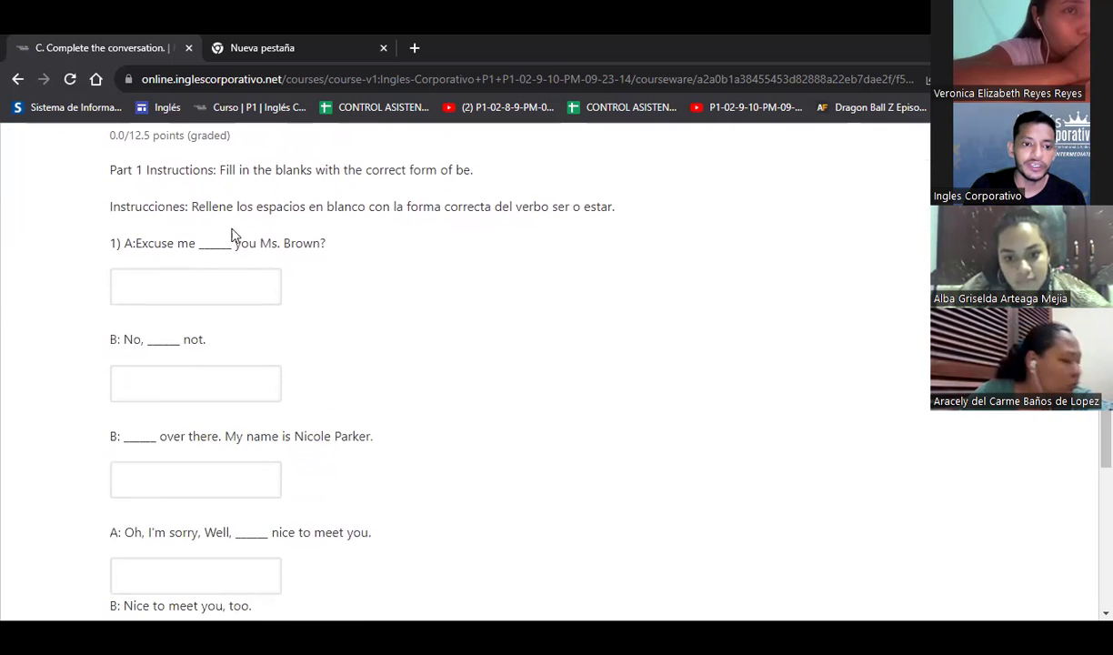
click(200, 278)
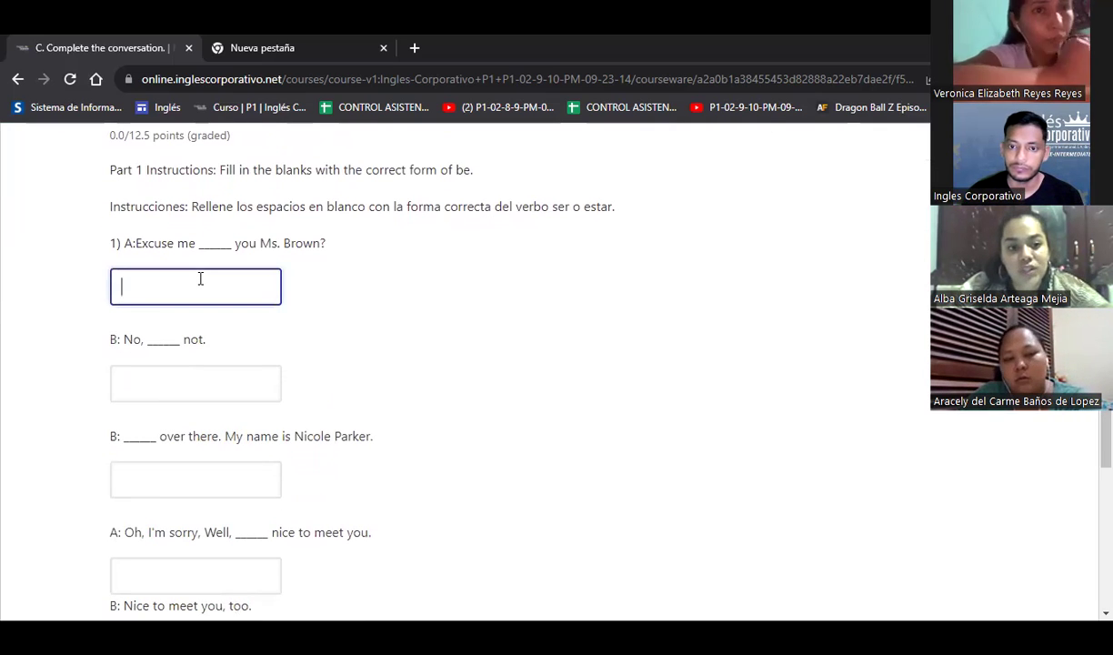
text(are)
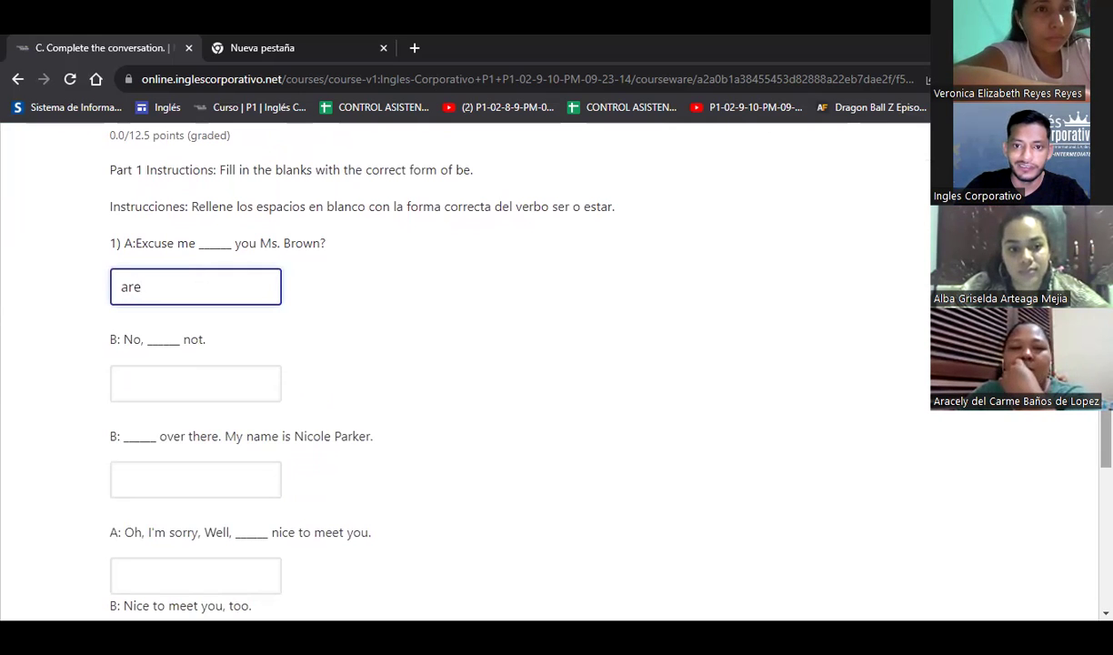
- Fill the blank in speaker B's "No, ______ not" reply with "I am"
scroll(393, 215, down, 1)
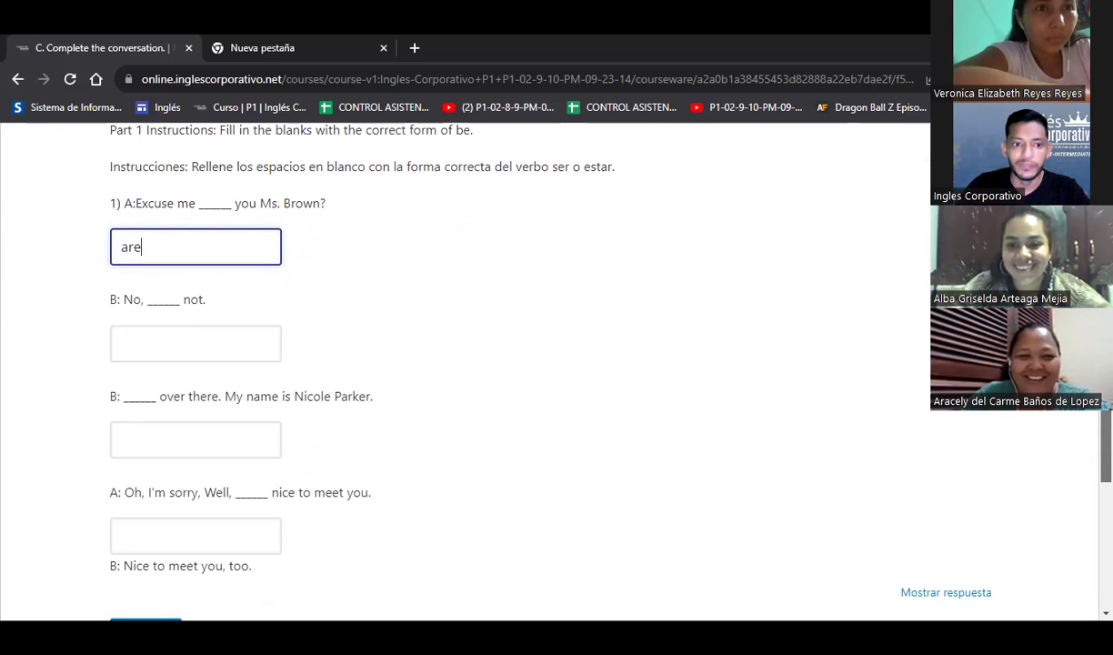
scroll(455, 364, down, 1)
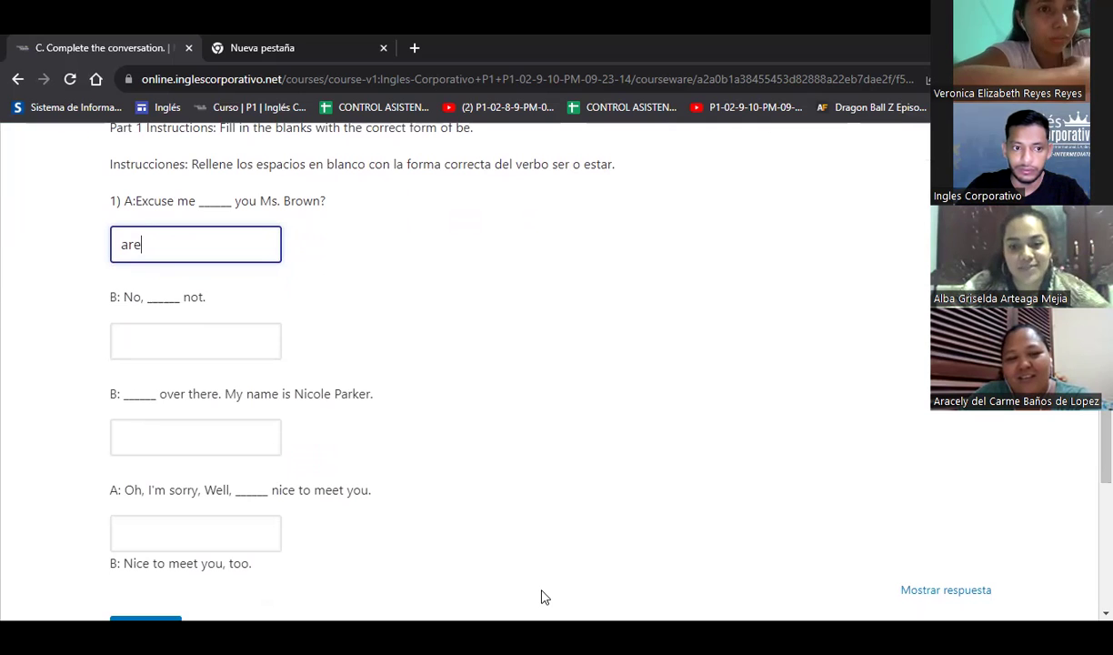
click(176, 344)
text(I am)
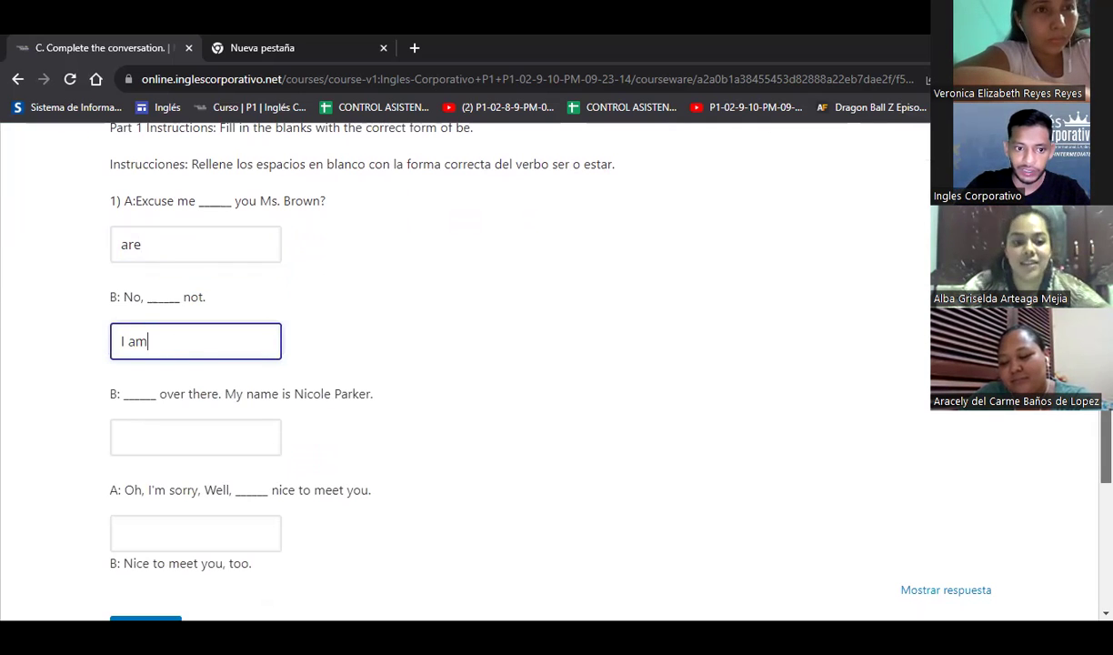
- Fill the blank before "over there" in speaker B's line with "She's"
scroll(177, 345, down, 1)
click(209, 344)
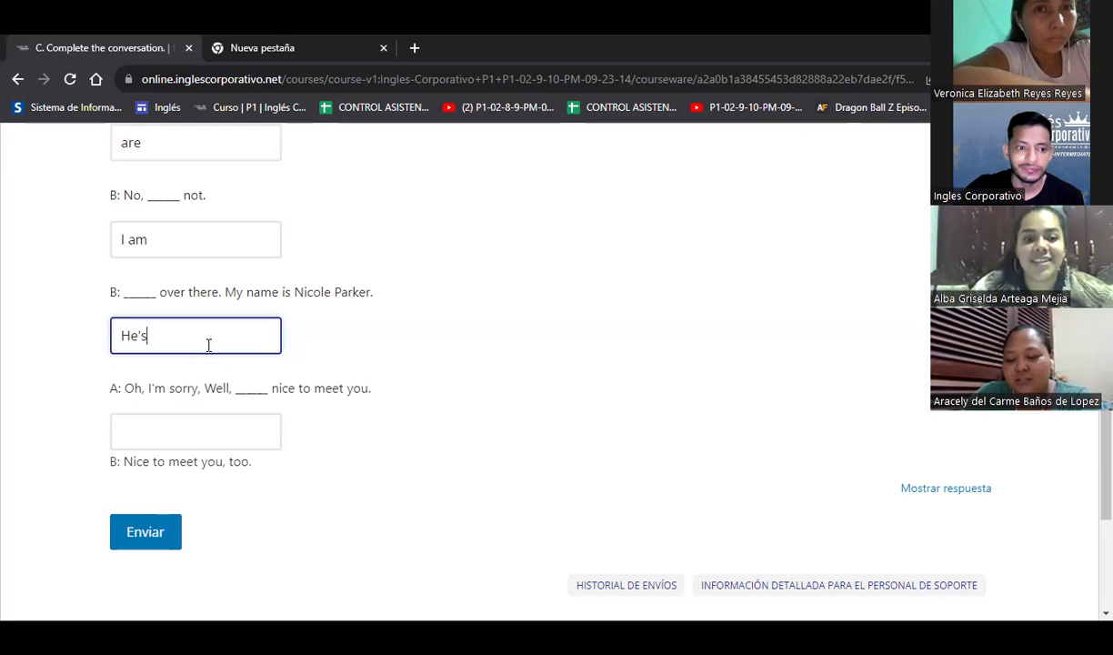
key(BackSpace)
text(Sh)
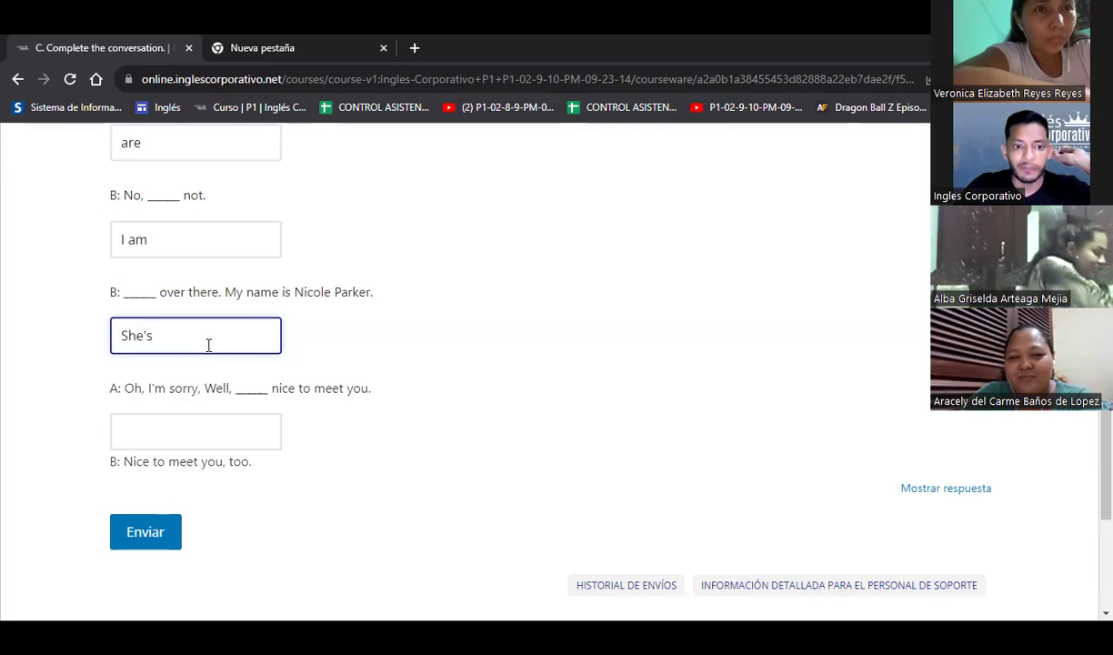
- Fill the blank before "nice to meet you" in speaker A's line with "it's" and submit part C for grading
click(189, 425)
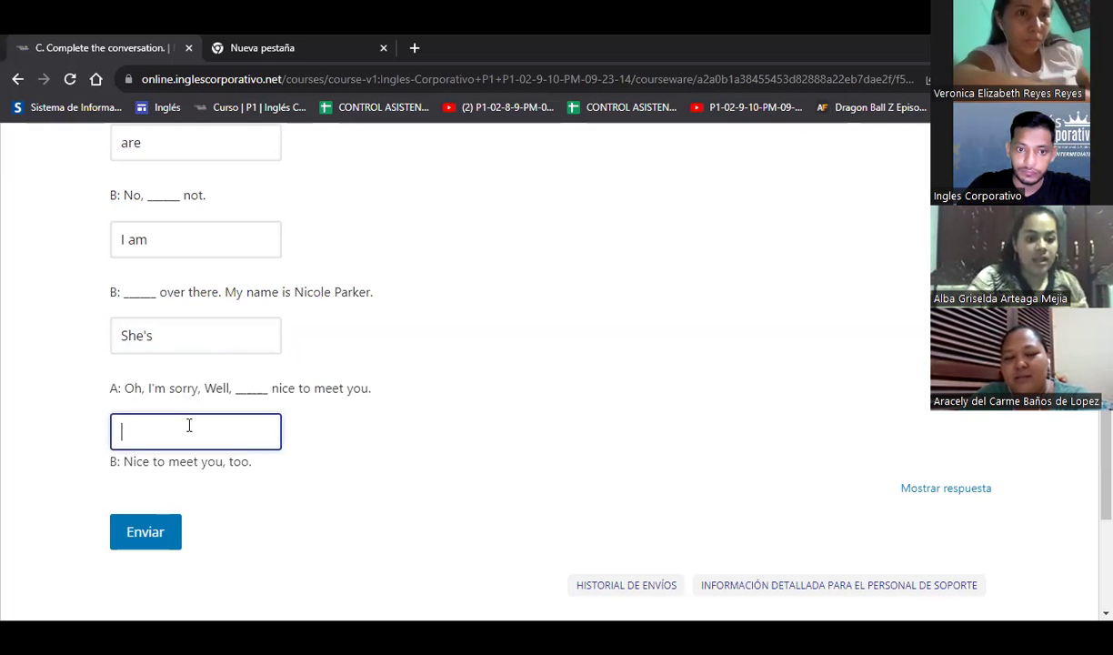
text(I)
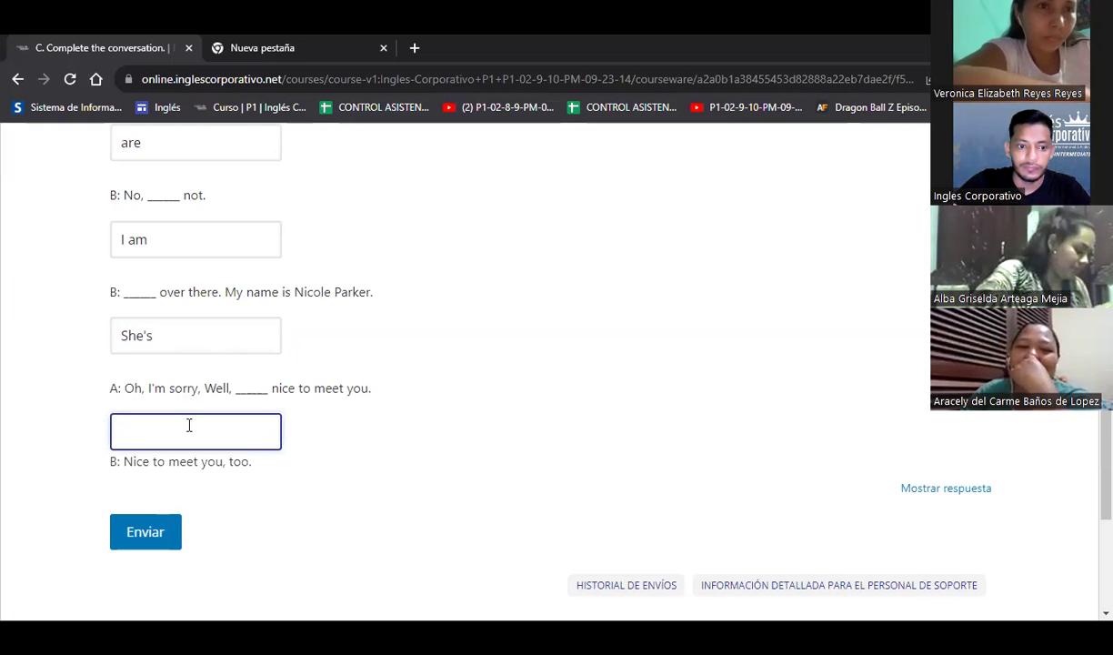
text(t's)
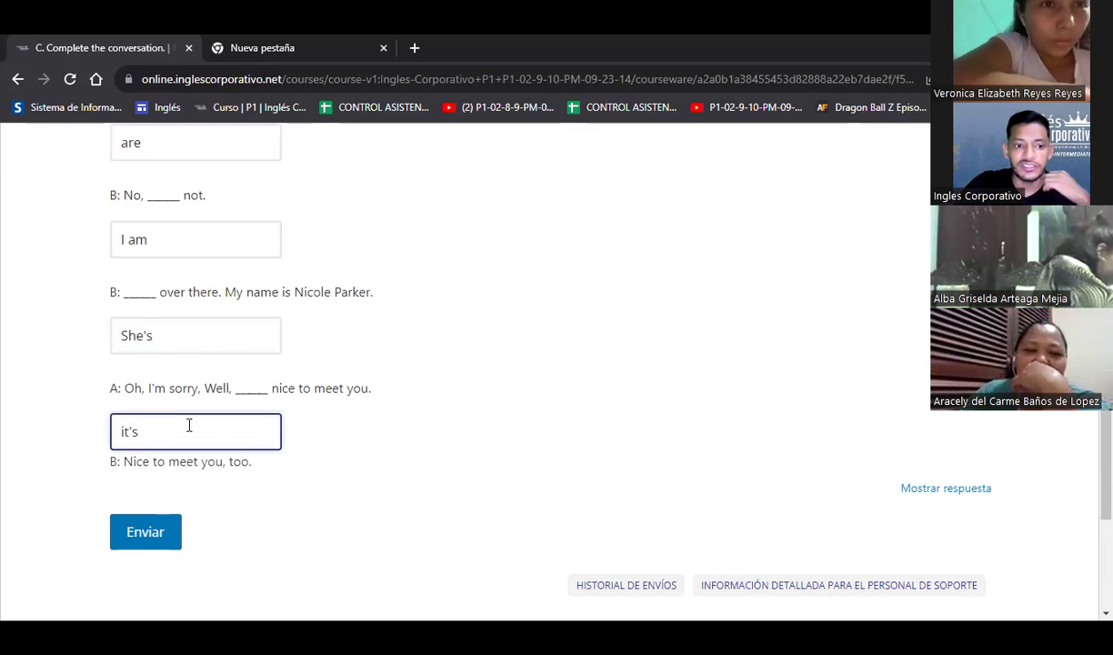
click(160, 523)
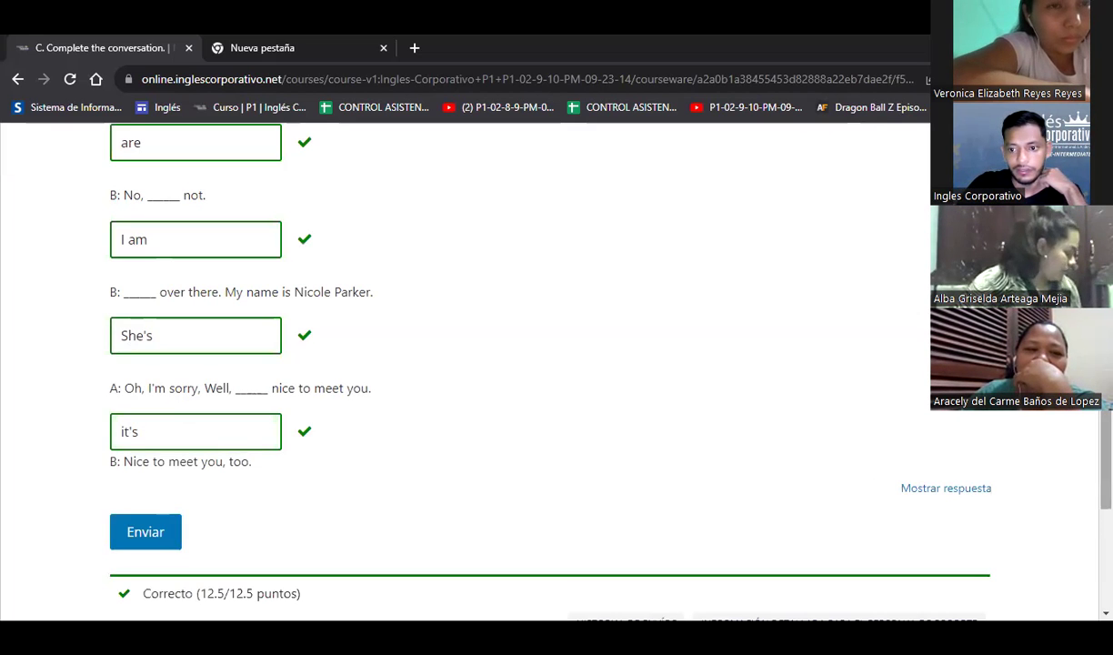
- Open Midterm part D, Check the correct response, and answer question 1 with "Thanks, You too."
scroll(900, 453, up, 2)
scroll(469, 326, up, 5)
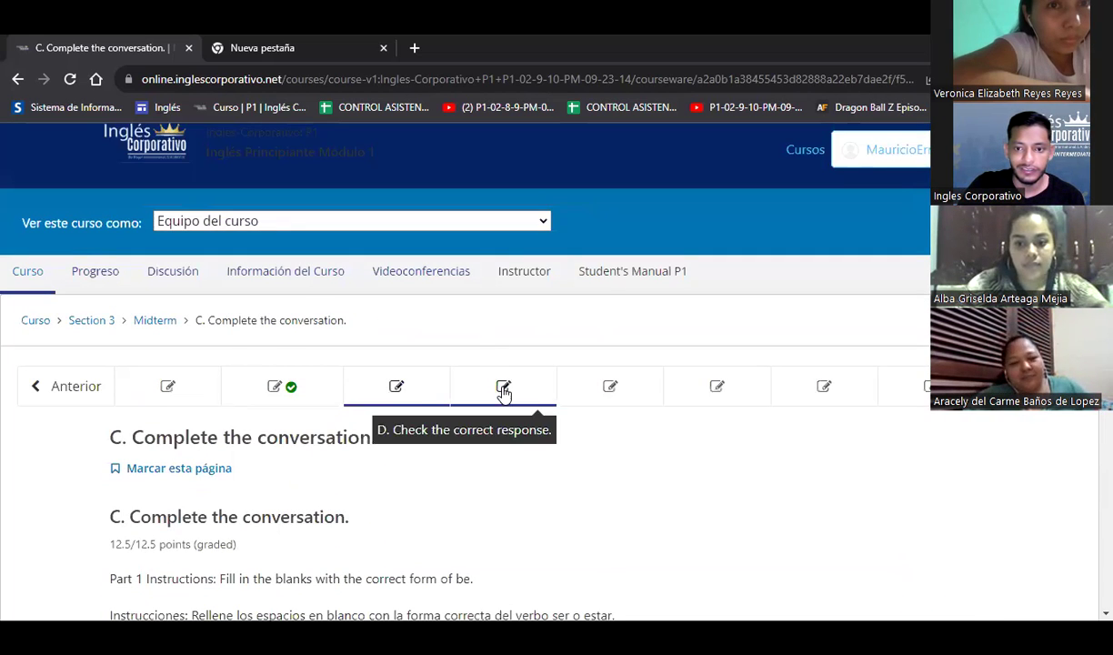
click(503, 386)
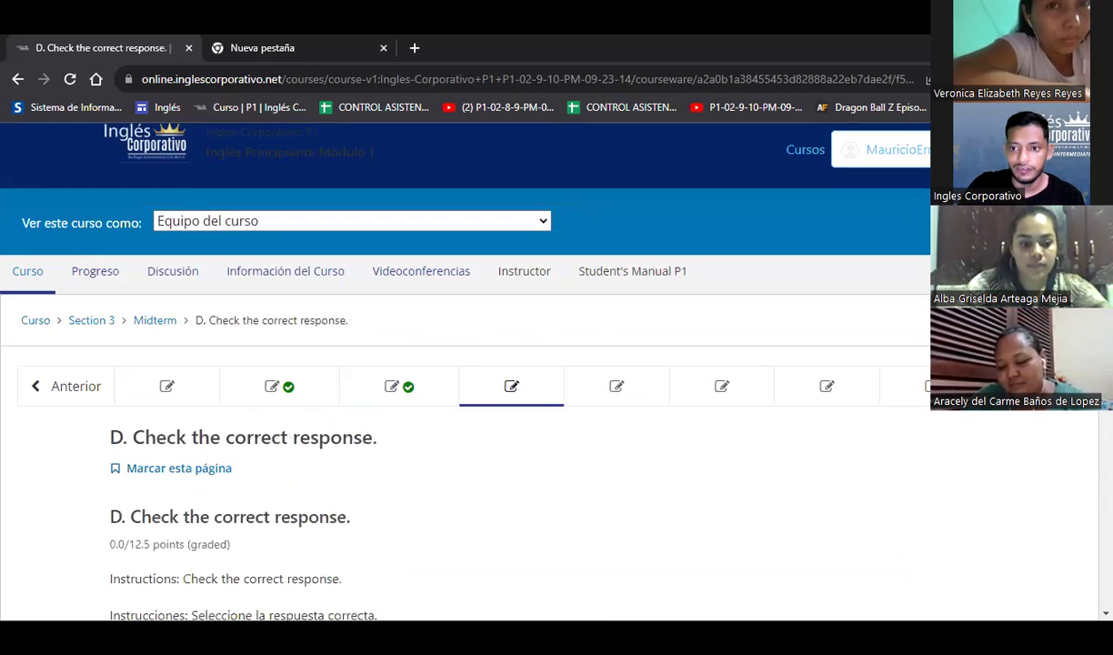
scroll(468, 364, down, 4)
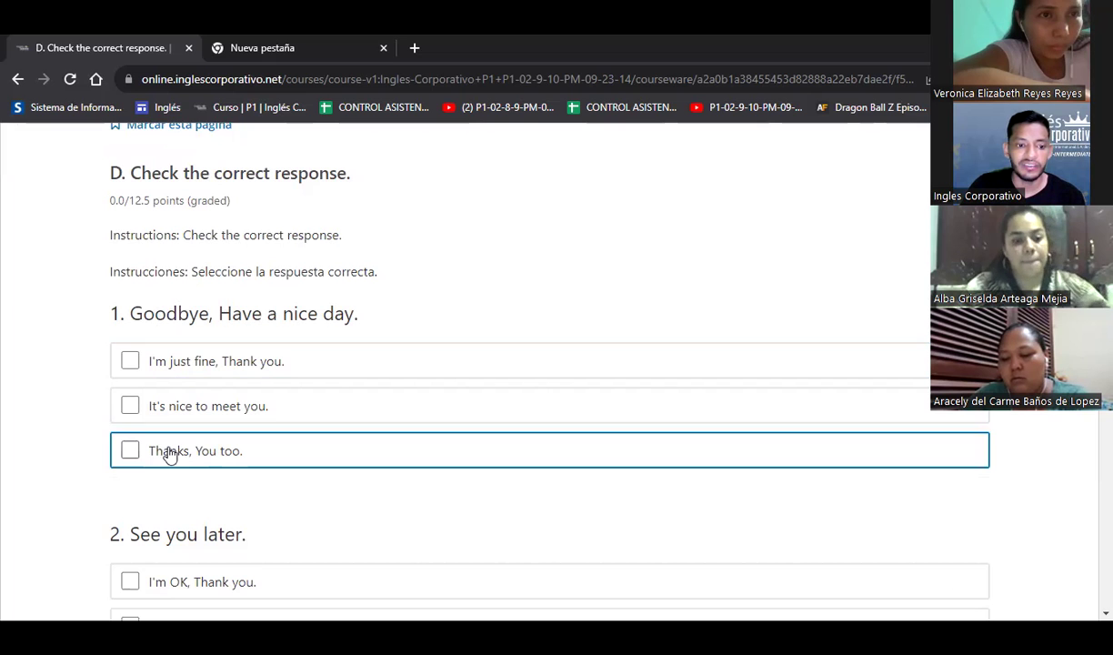
scroll(546, 364, down, 1)
scroll(373, 346, down, 2)
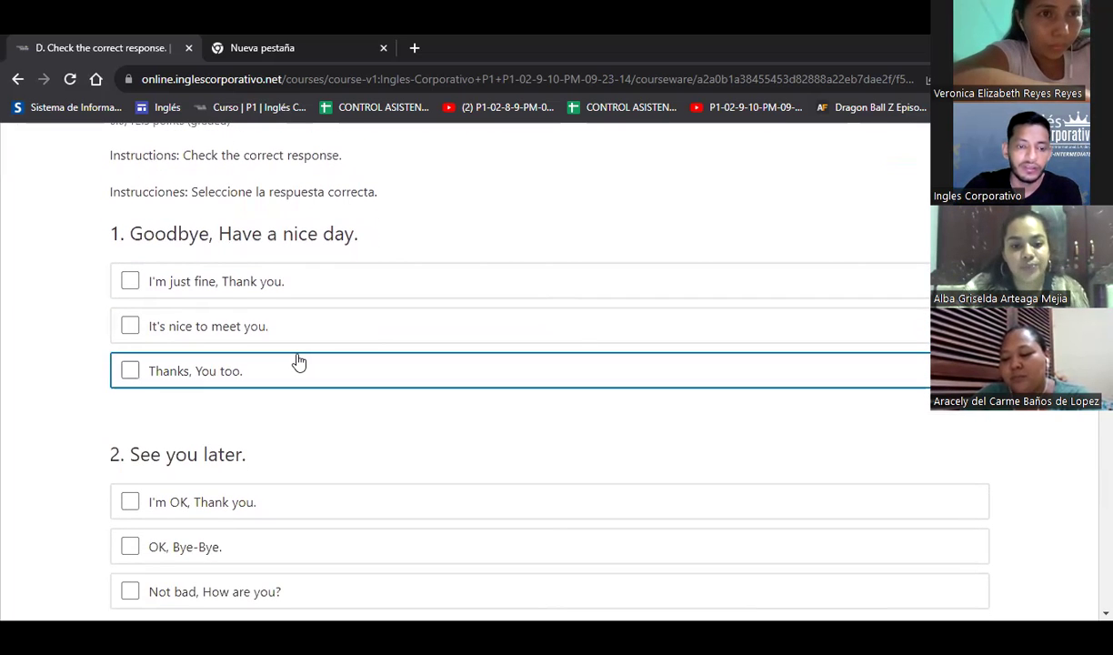
click(270, 372)
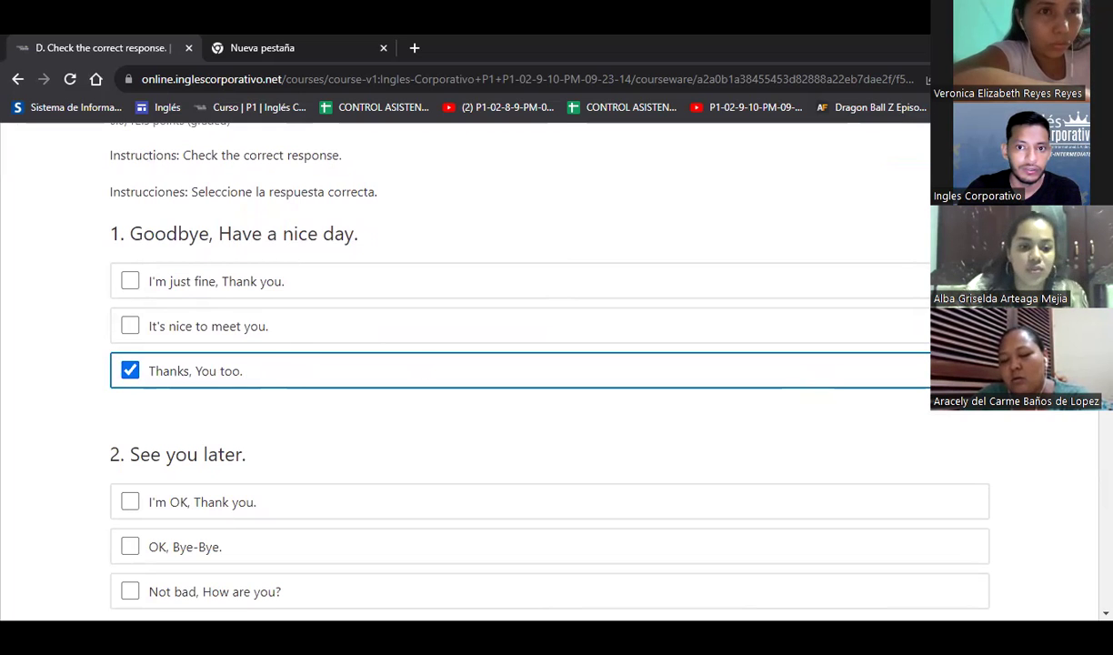
- Answer question 2 with "OK, Bye-Bye." and question 3 with "Not bad, thanks."
scroll(546, 364, down, 3)
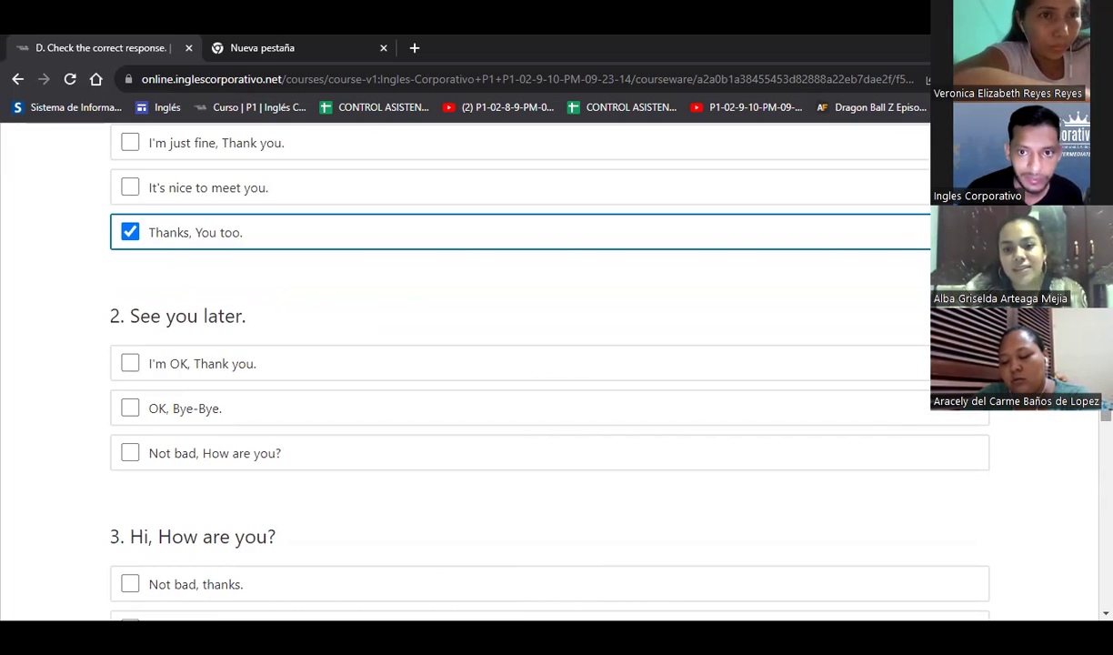
click(637, 408)
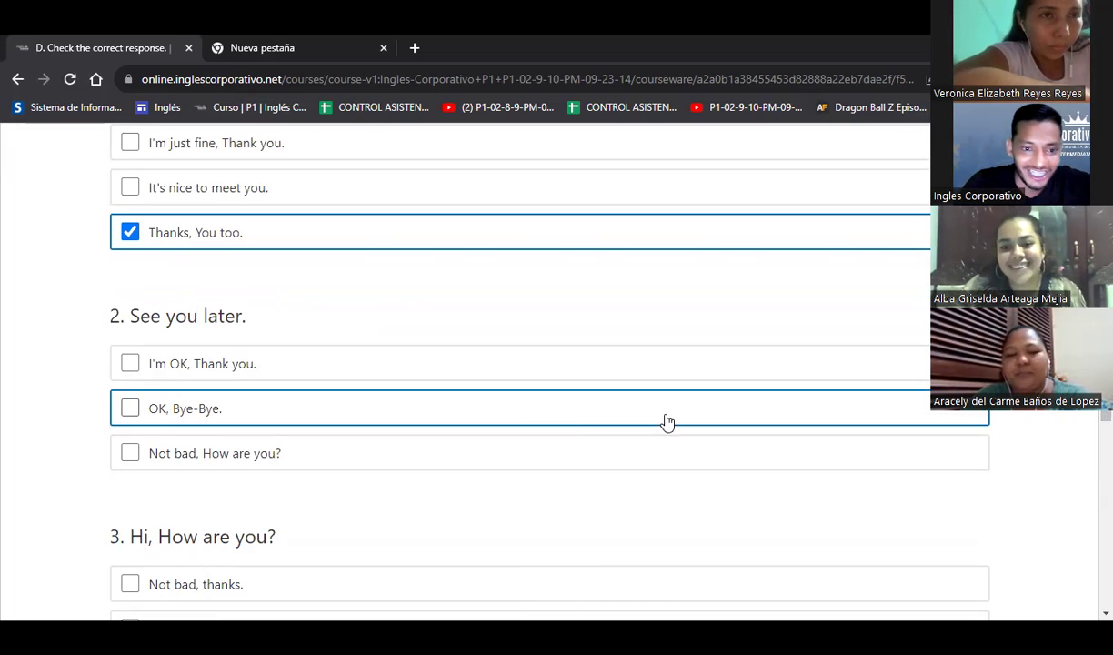
scroll(550, 373, down, 4)
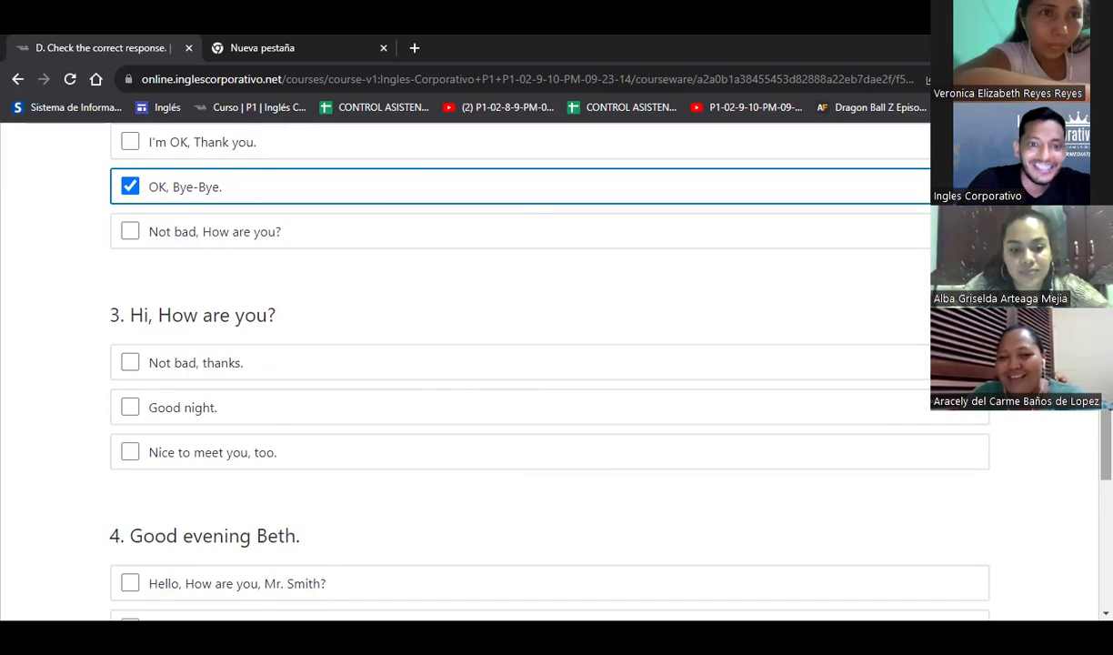
click(430, 366)
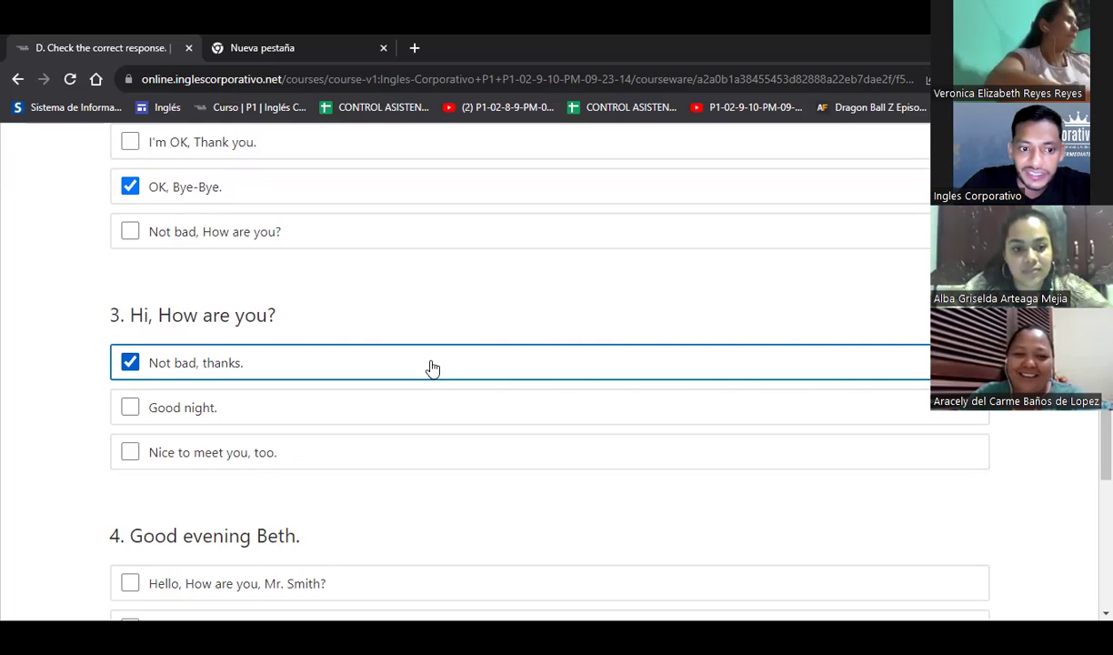
- Answer question 4 with the "Hello, How are you" response and submit part D for grading
scroll(546, 363, down, 3)
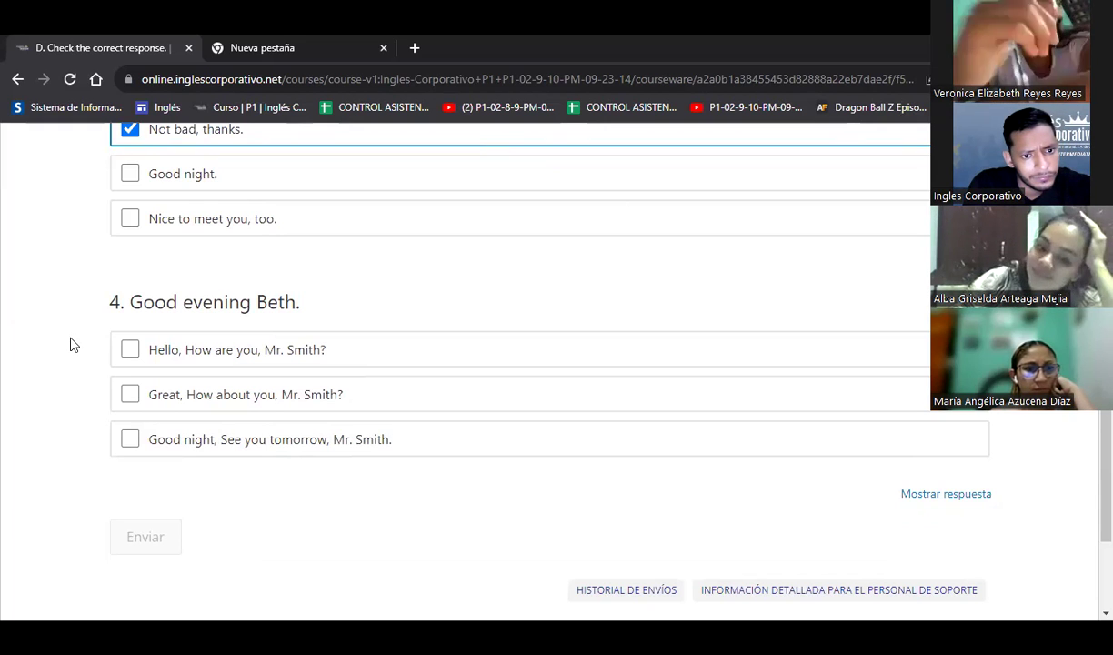
click(213, 356)
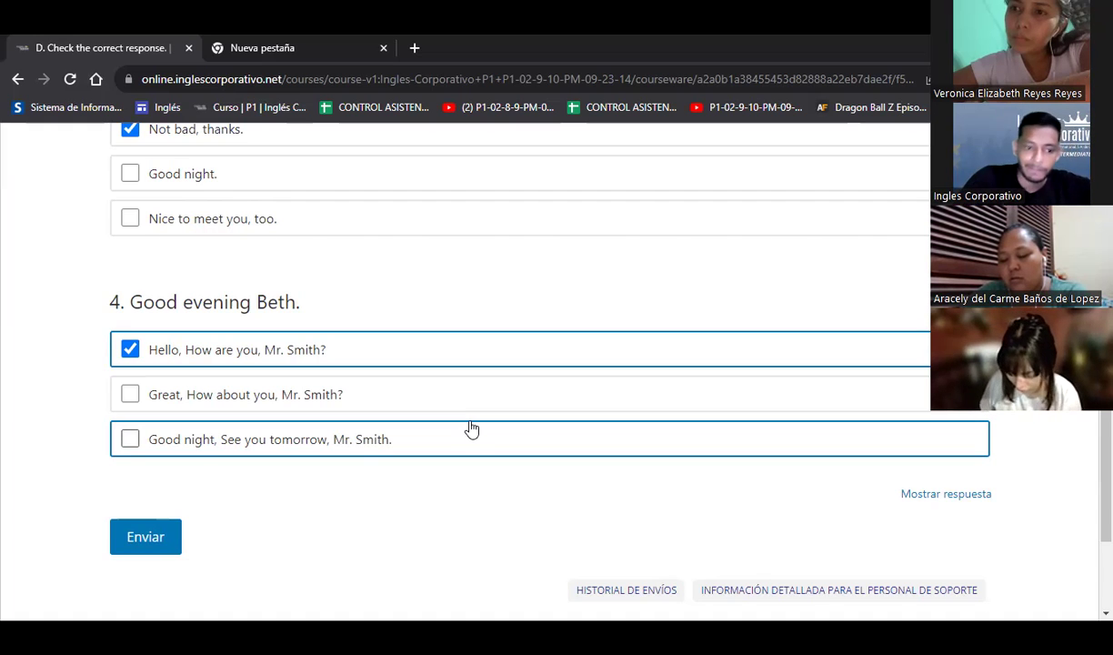
click(149, 544)
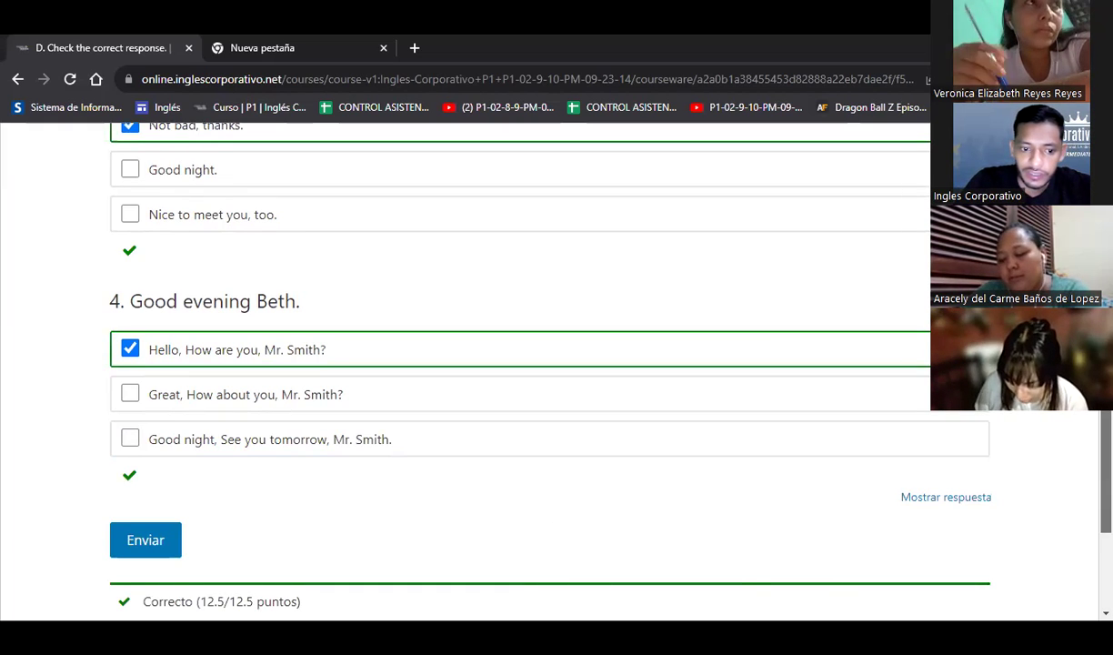
- Open Midterm part E, Complete the questions and answer correctly, at its first question
scroll(613, 355, up, 15)
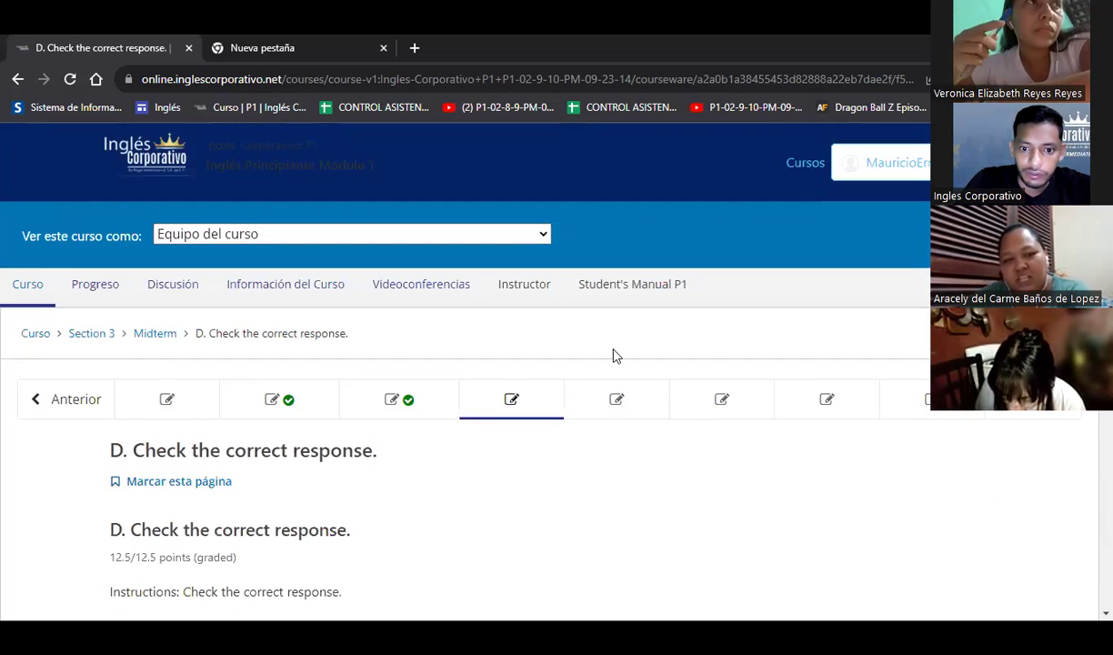
click(622, 411)
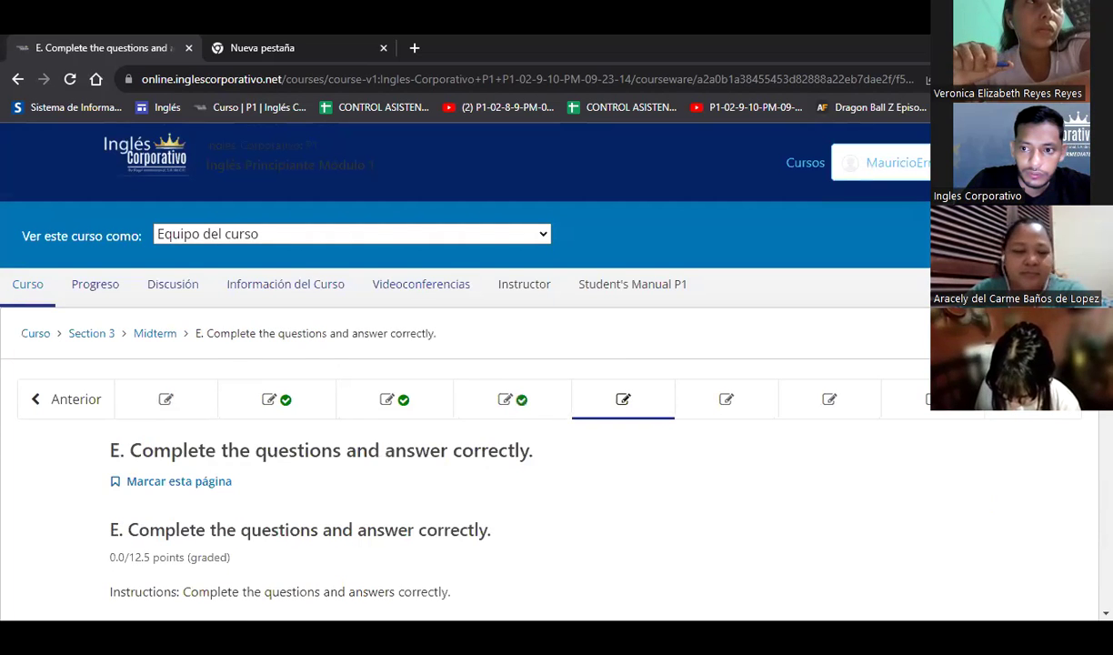
scroll(622, 554, down, 5)
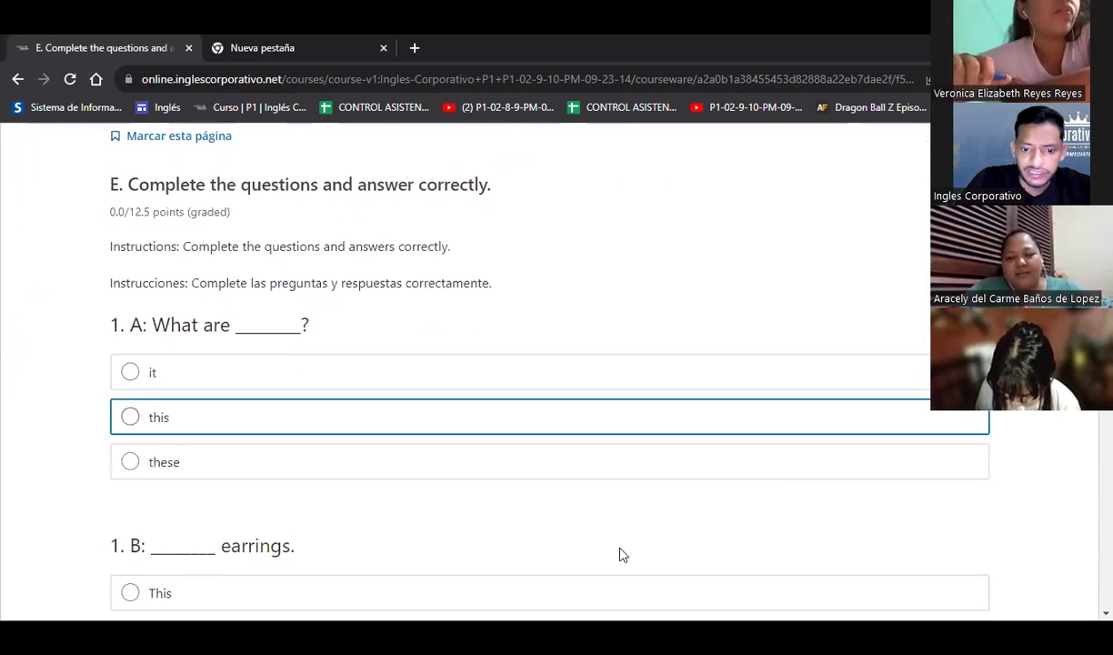